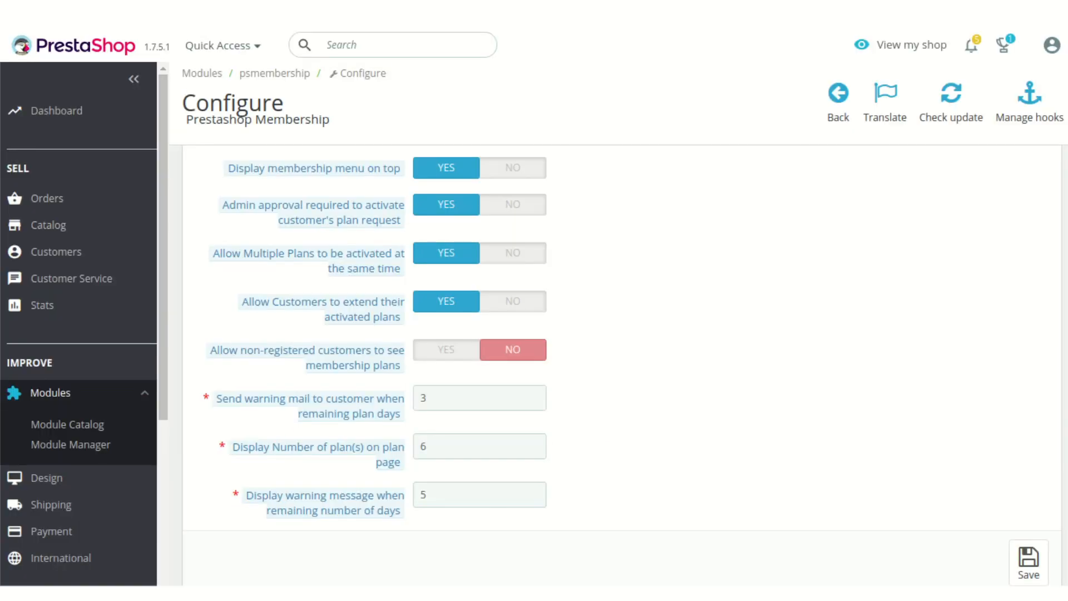
Review the membership module's general settings and its cron setting
scroll(693, 283, up, 1)
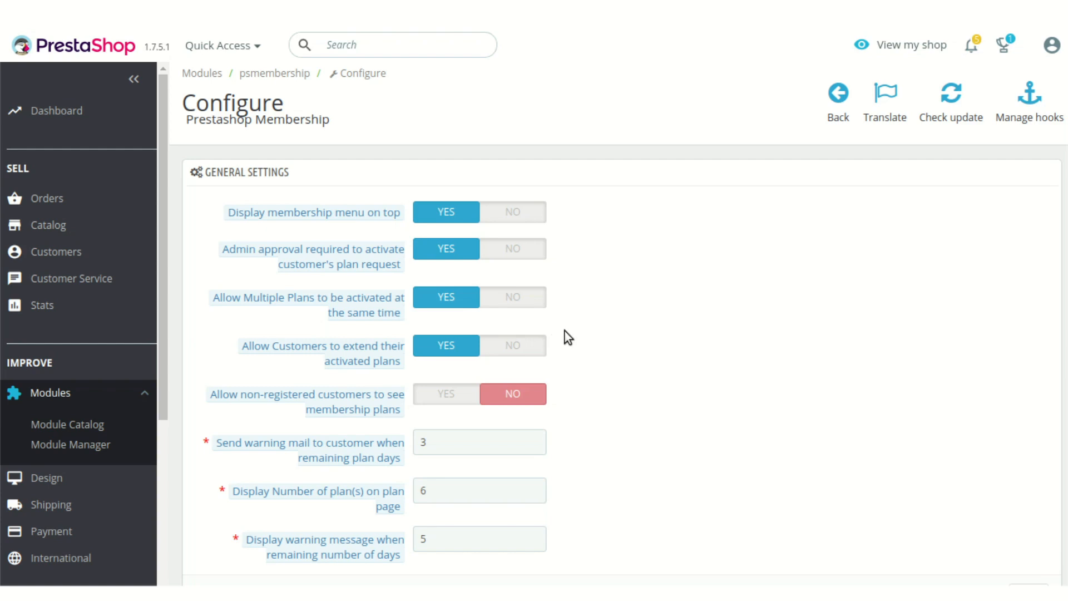
scroll(566, 332, down, 1)
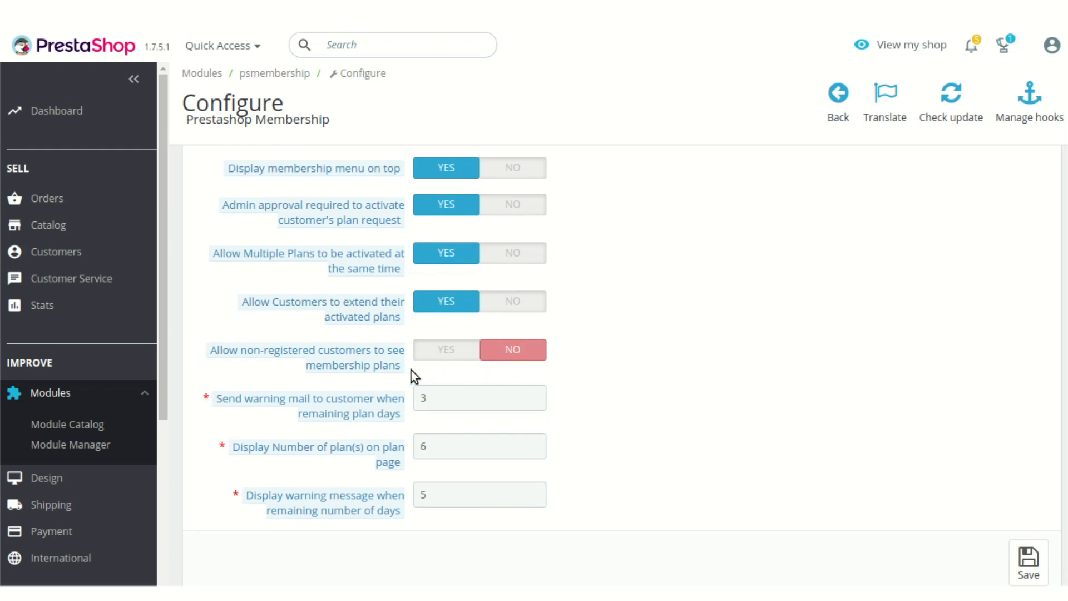
scroll(635, 353, down, 1)
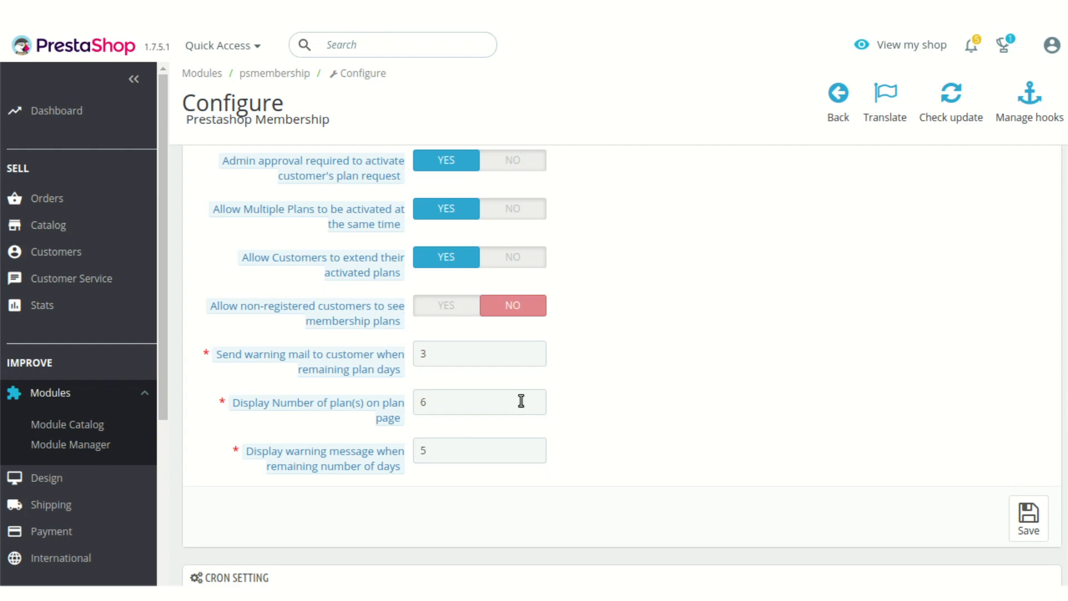
scroll(522, 401, down, 1)
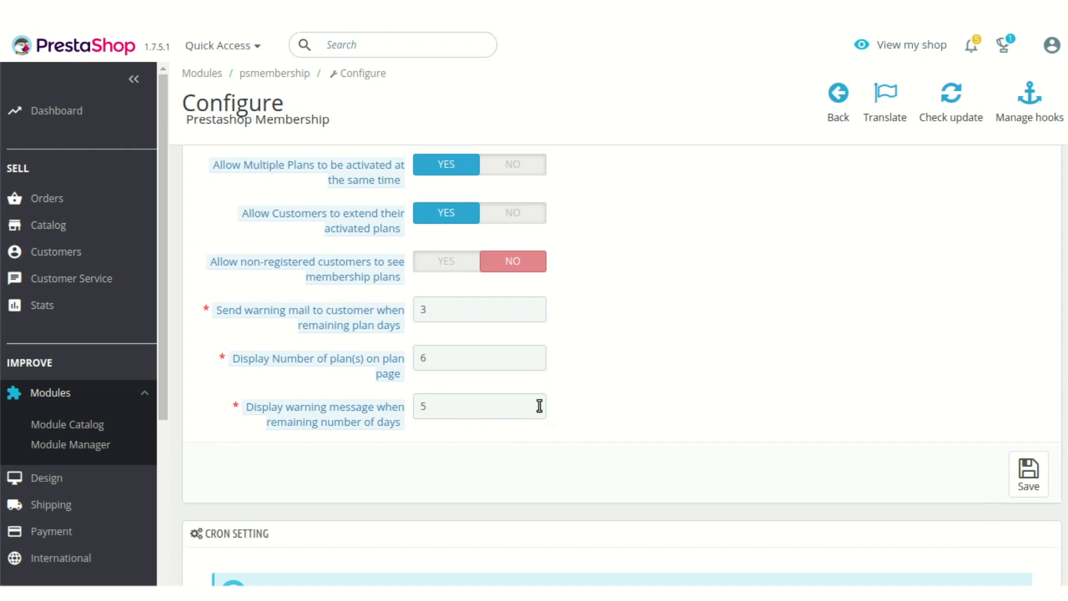
scroll(540, 406, down, 2)
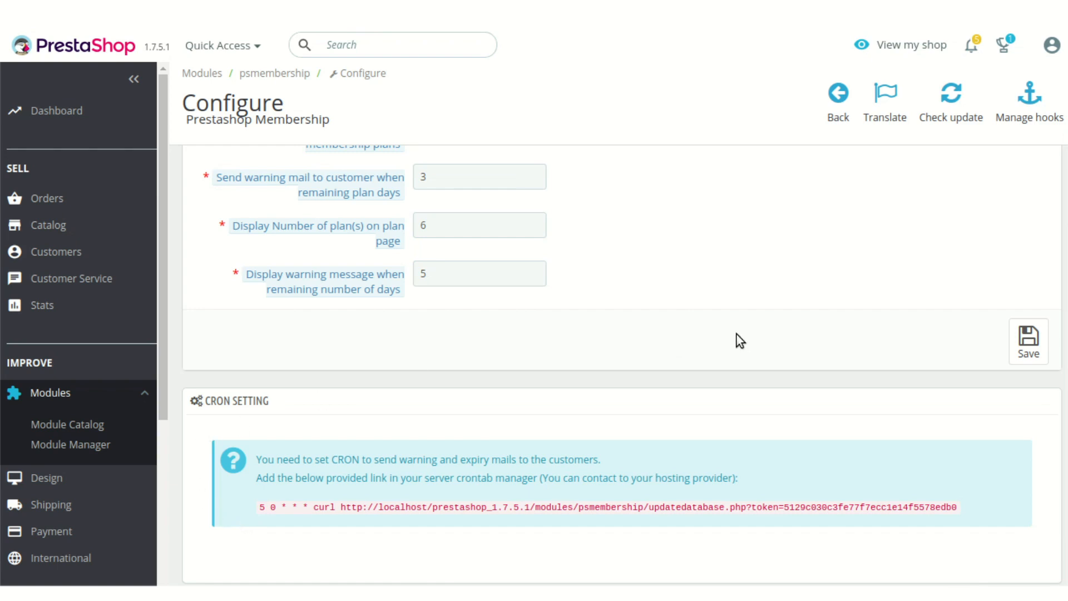
scroll(253, 324, down, 1)
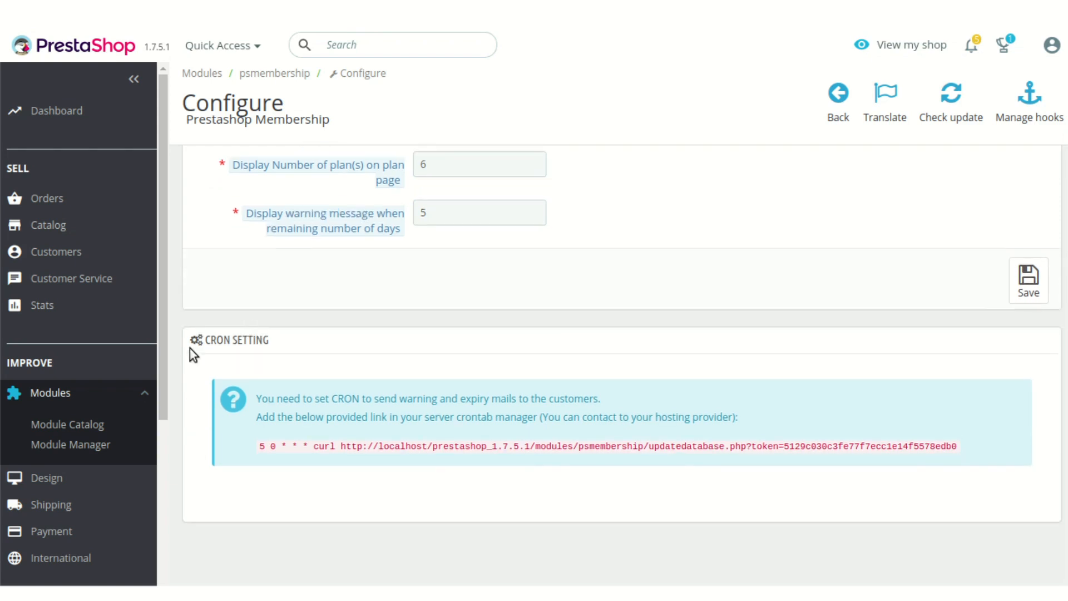
Open the Gold Plan for editing from the list of membership plans
scroll(153, 352, down, 5)
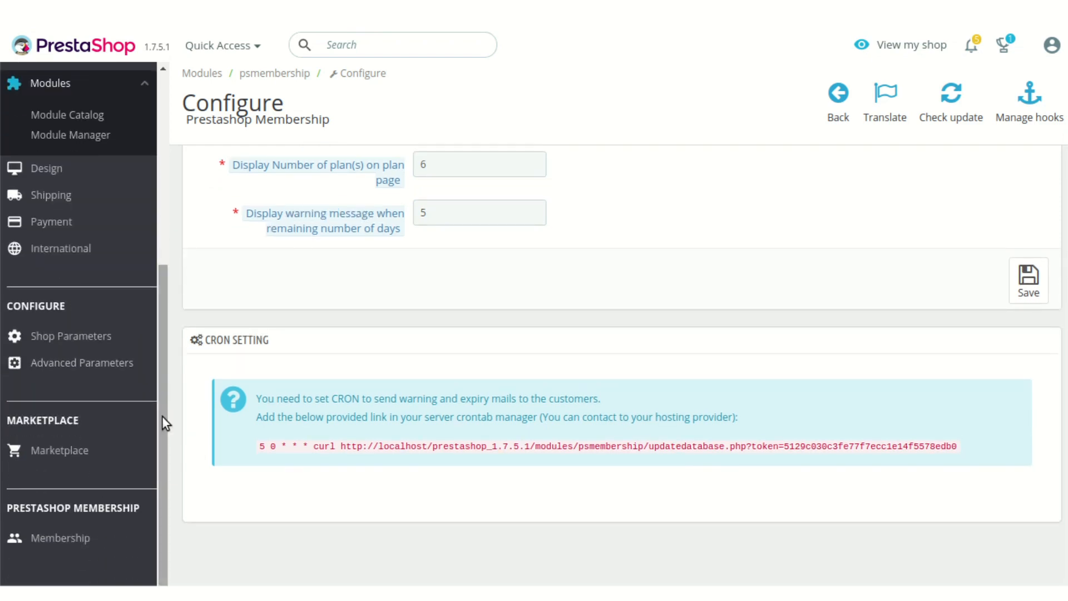
mouse_move(149, 482)
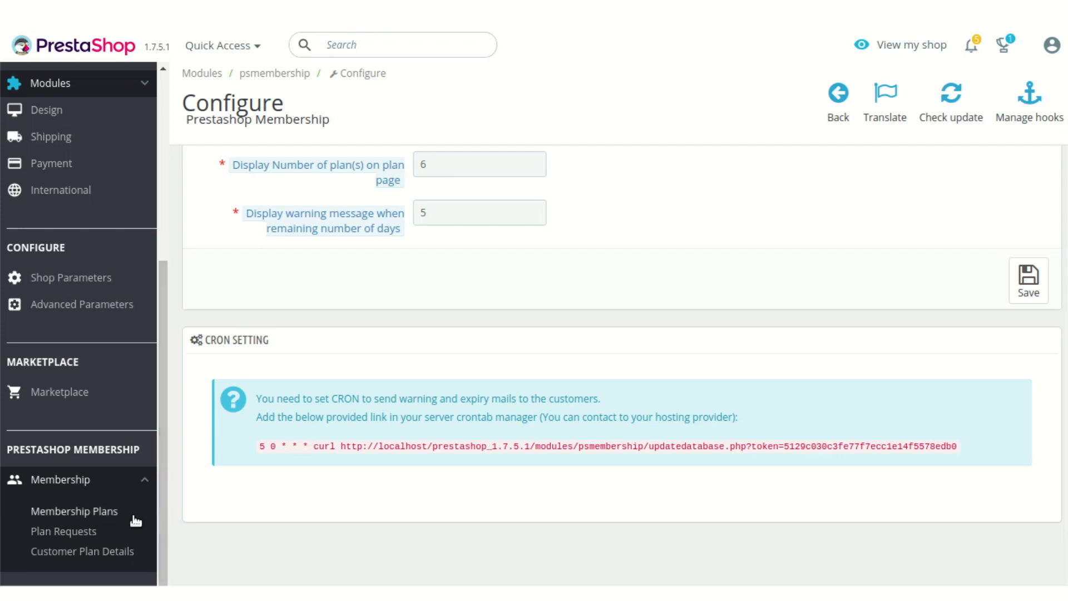
click(110, 516)
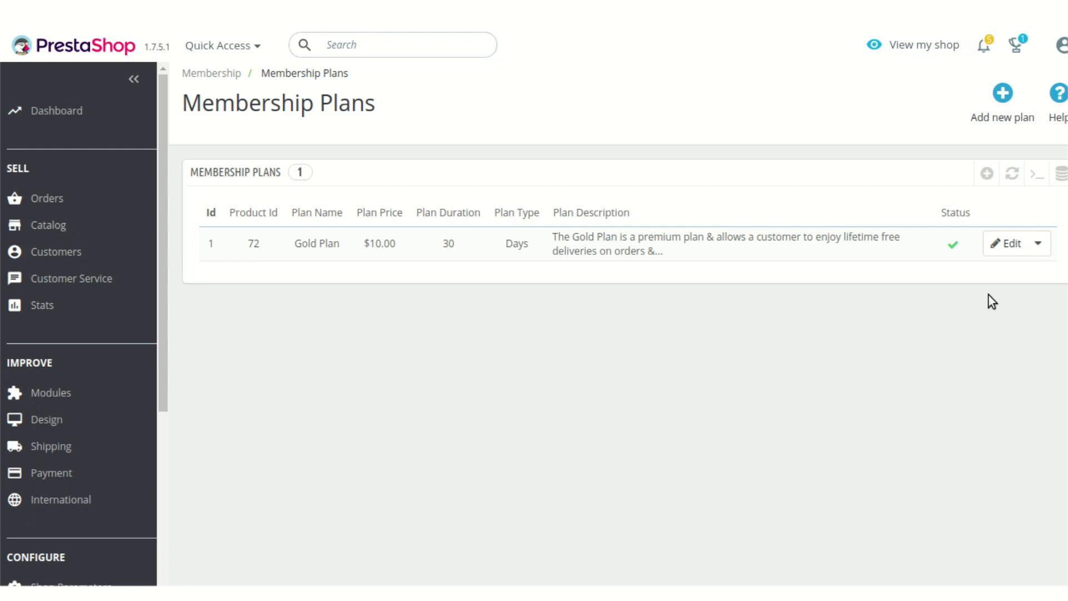
click(1008, 243)
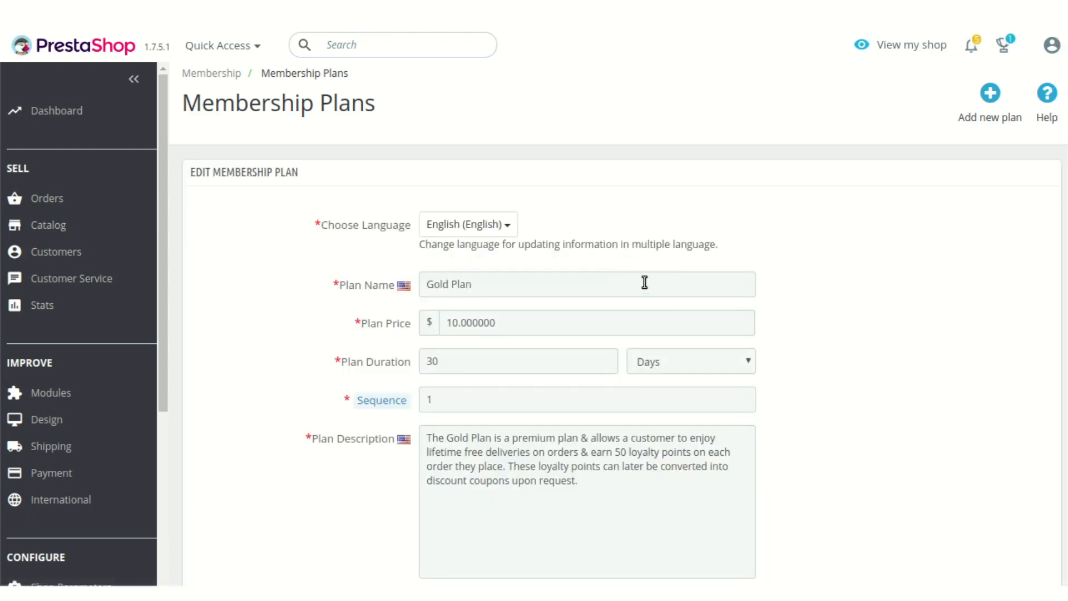
Examine the Gold Plan's edit form, including the available languages, price, duration, description, logo and plan restrictions
scroll(758, 269, down, 2)
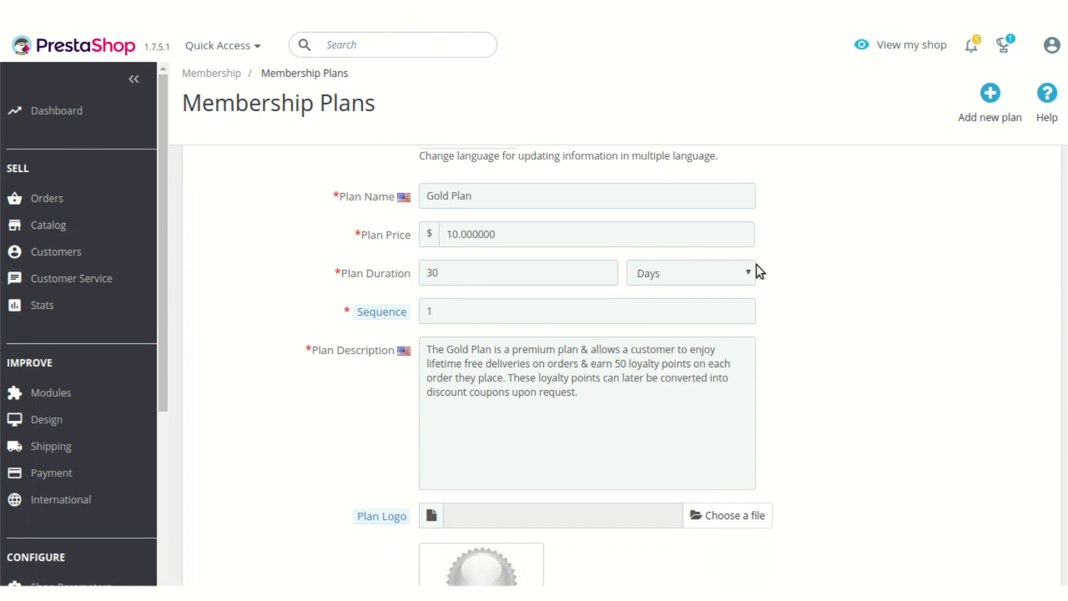
scroll(835, 324, up, 2)
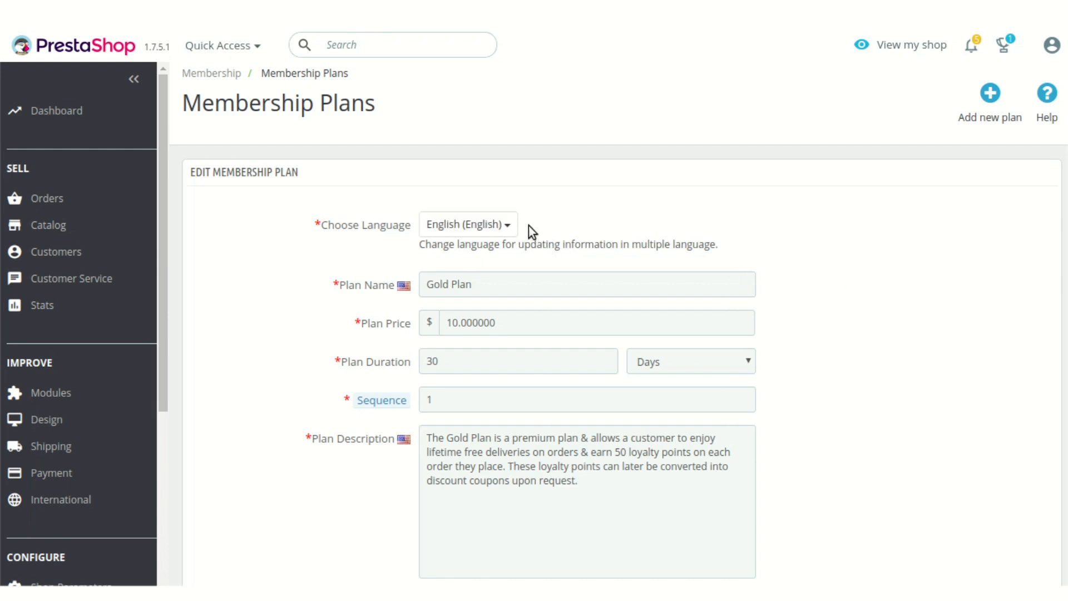
click(511, 225)
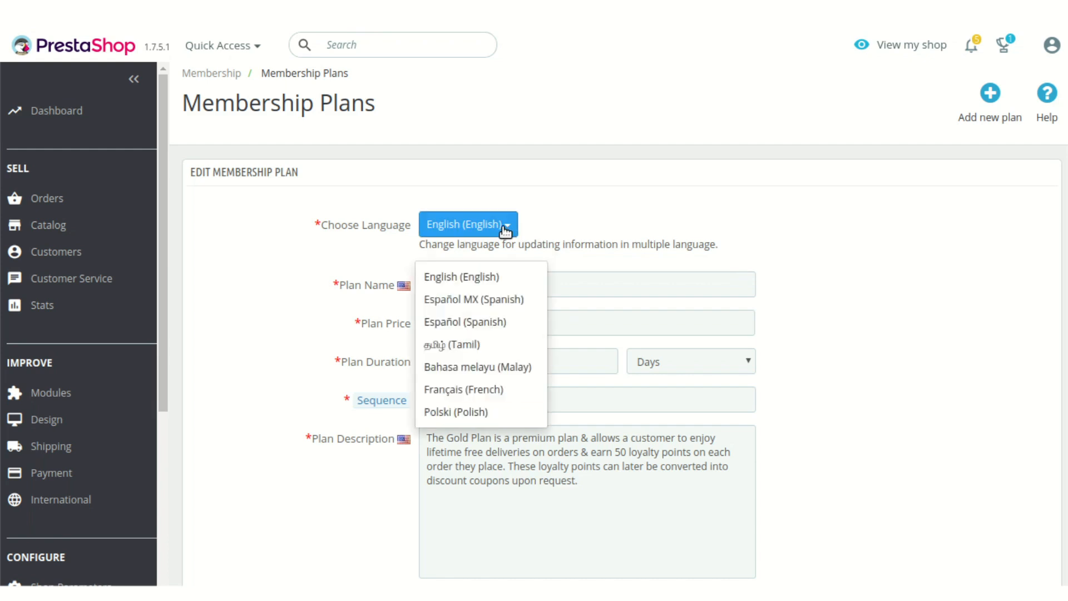
click(584, 225)
scroll(586, 223, down, 2)
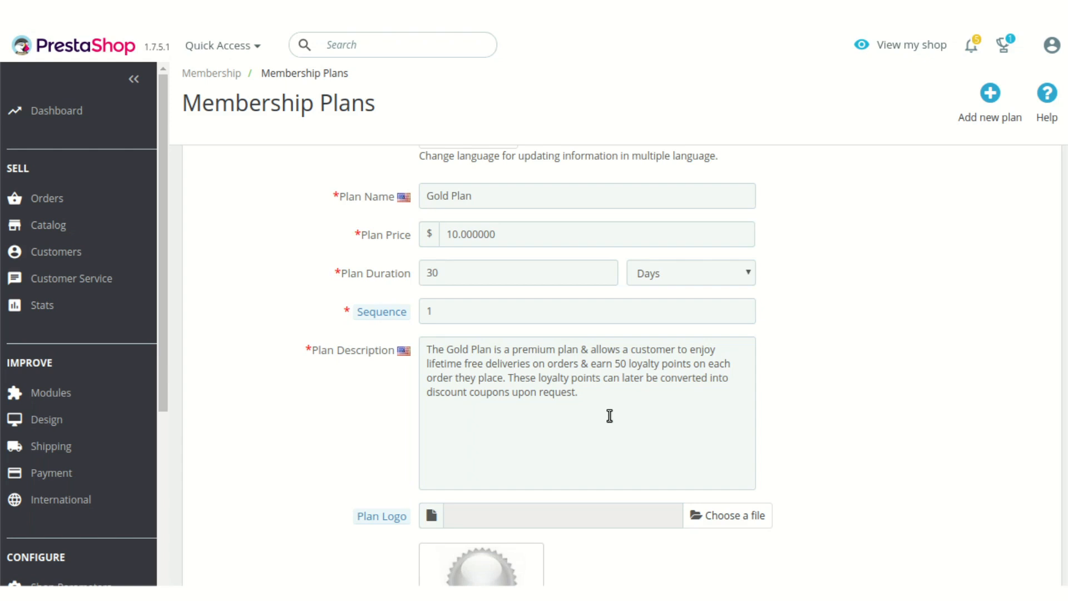
scroll(610, 416, down, 3)
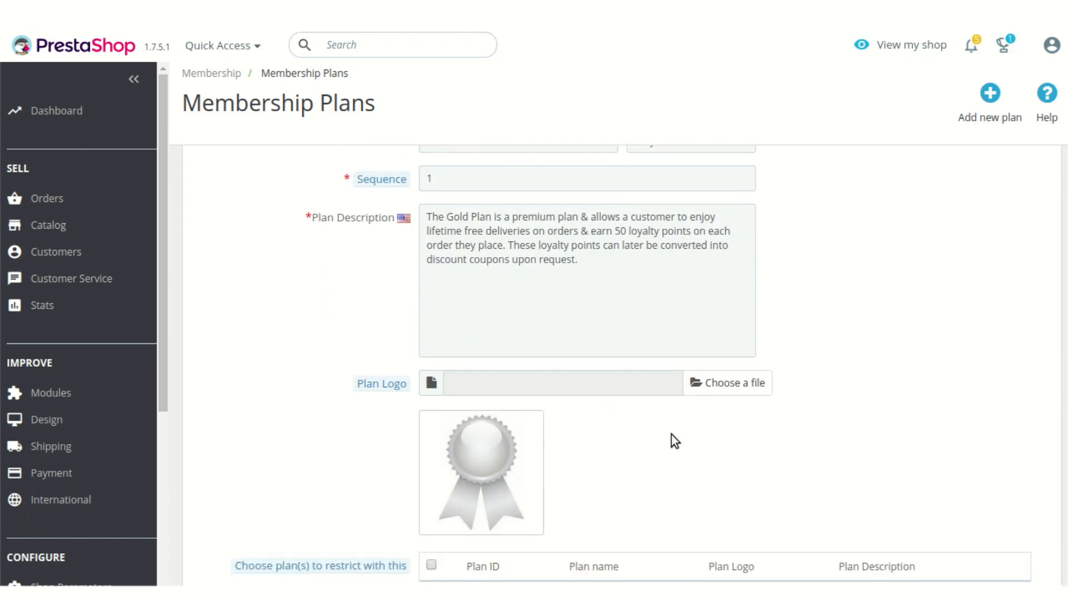
scroll(747, 429, down, 1)
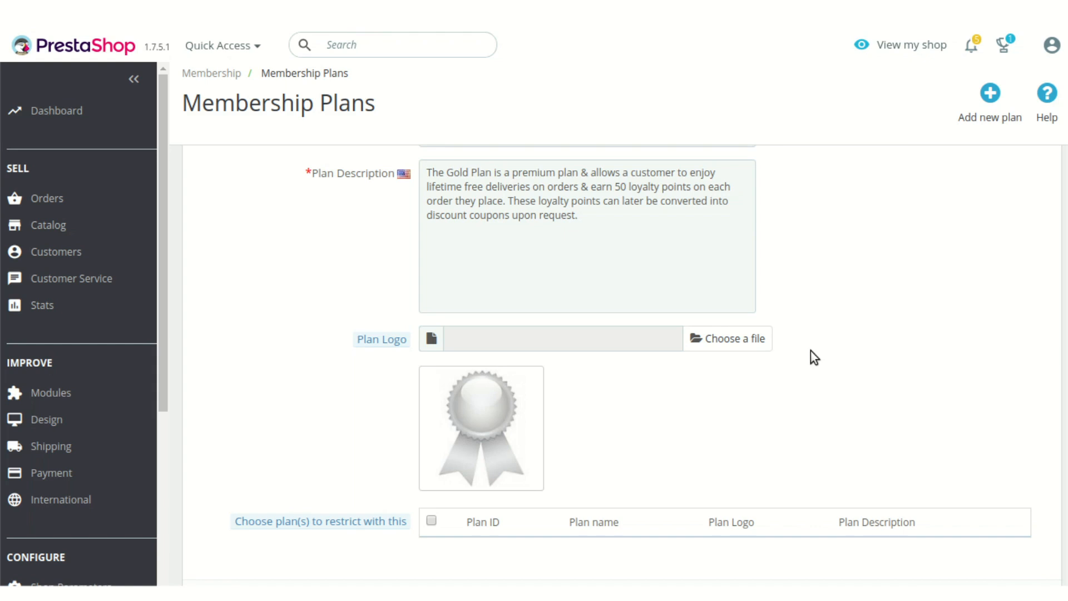
scroll(810, 350, down, 1)
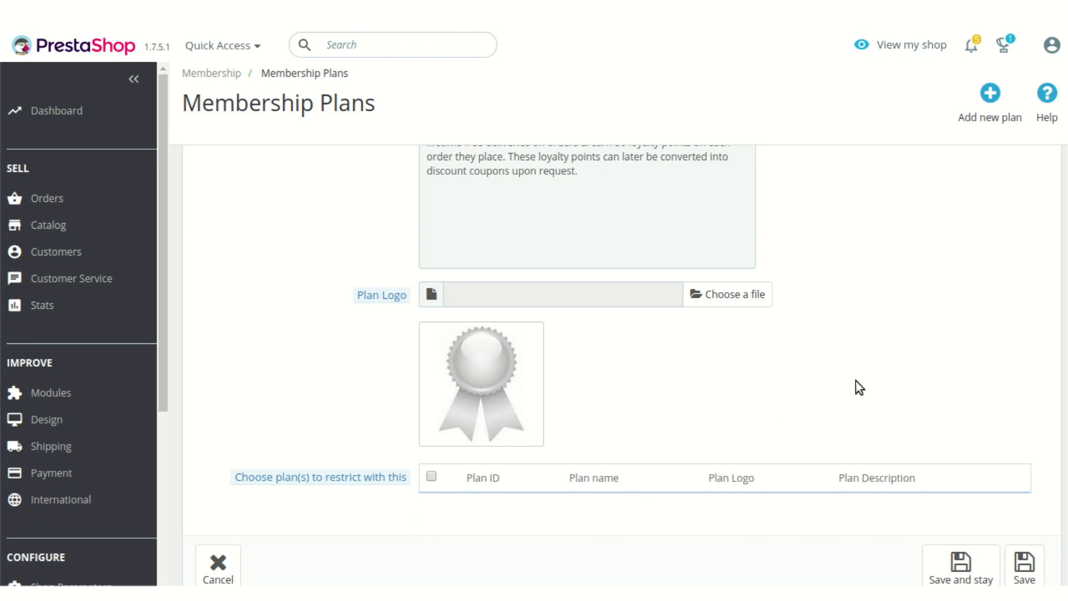
scroll(856, 377, up, 5)
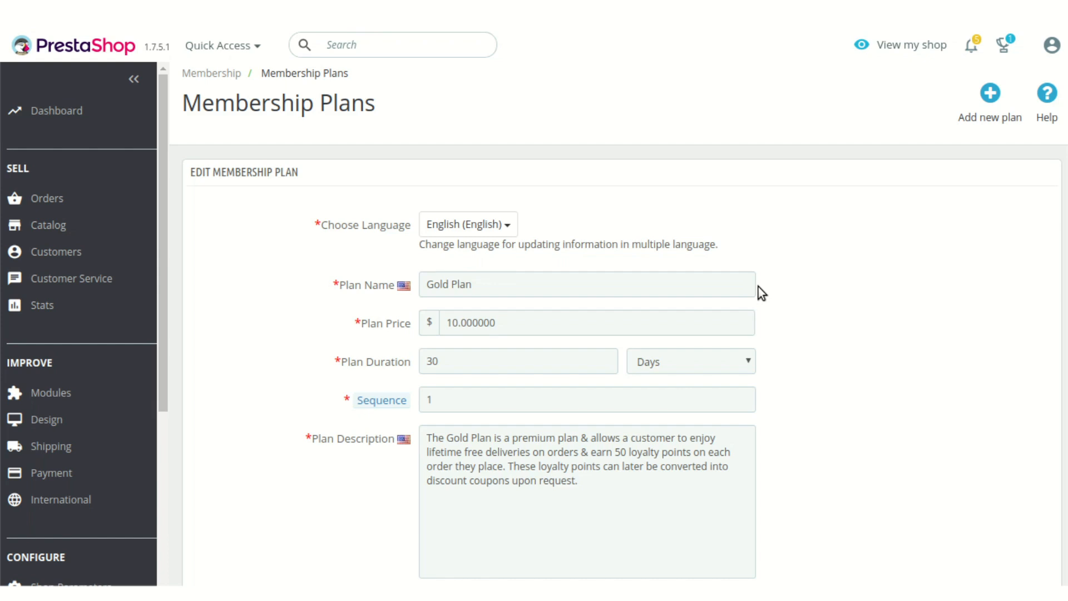
scroll(758, 287, down, 4)
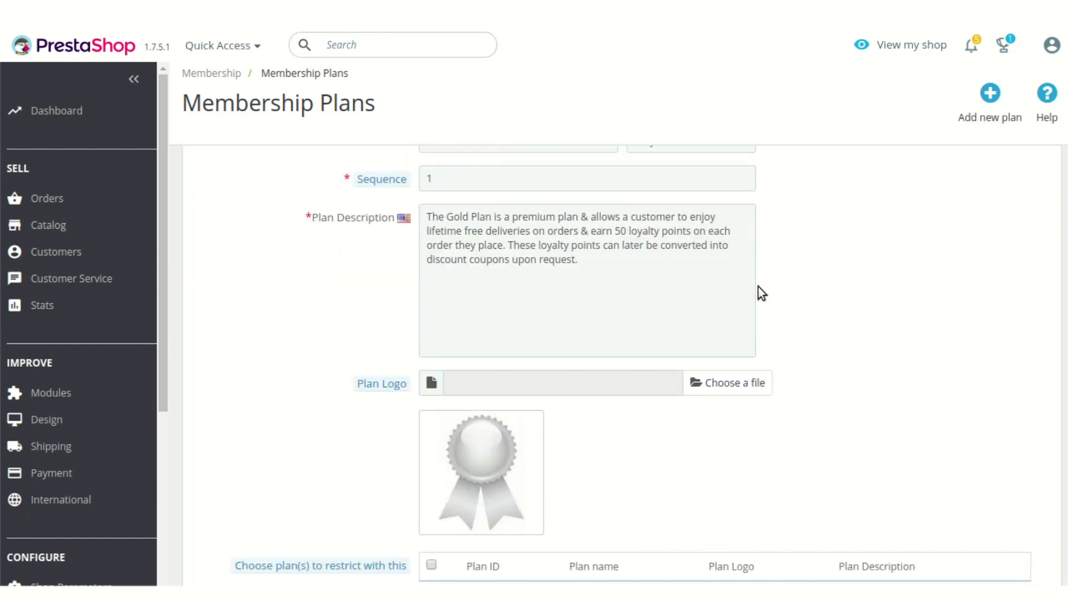
scroll(774, 312, down, 3)
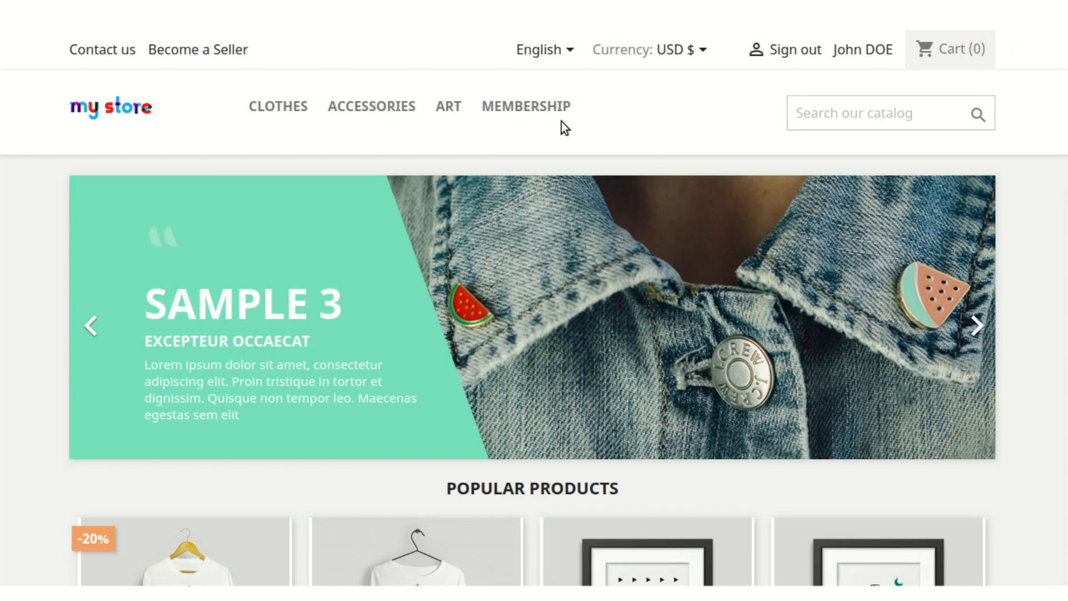
View the Gold Plan's full description on the storefront's membership page and close it
click(553, 107)
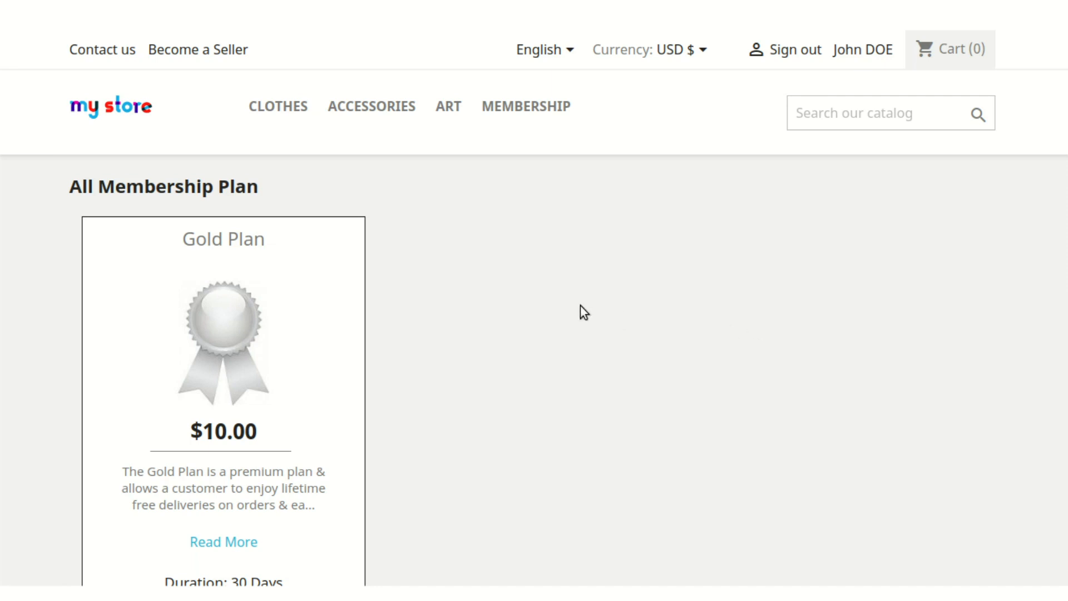
scroll(569, 303, down, 1)
scroll(569, 303, down, 1)
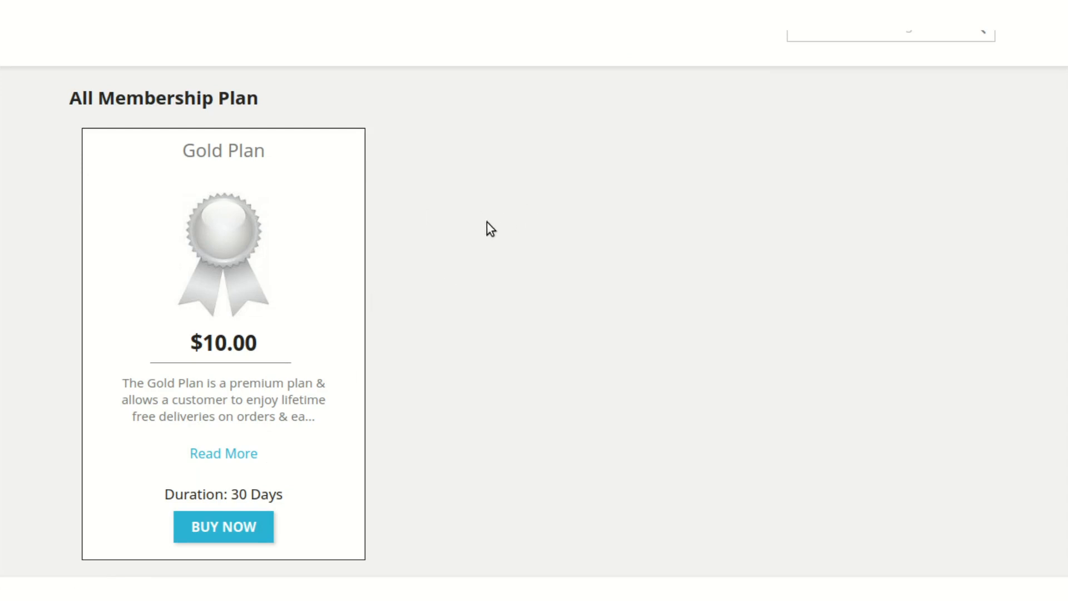
click(216, 462)
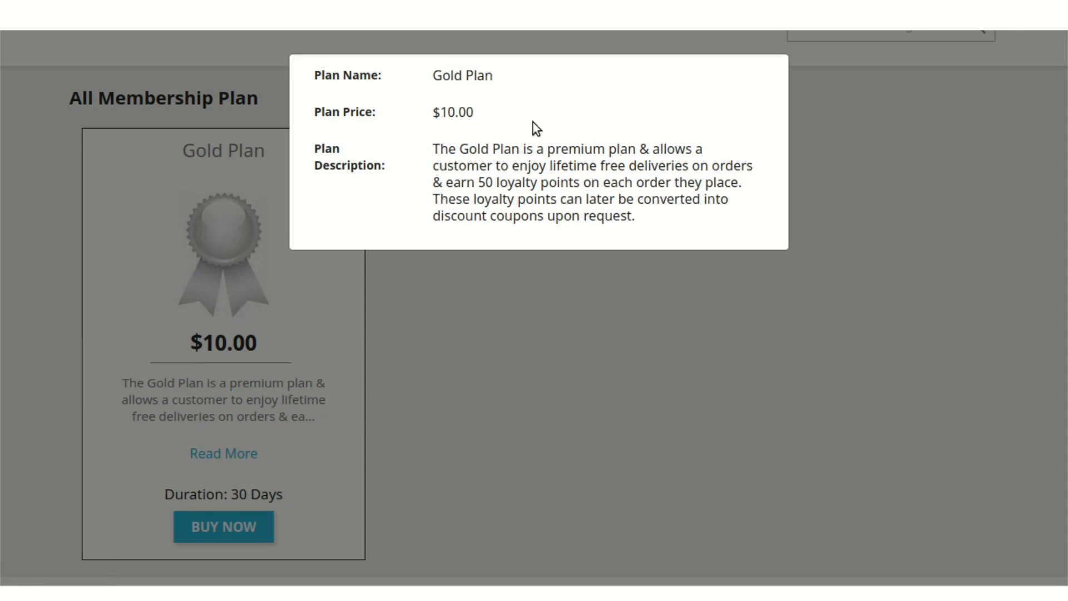
click(559, 382)
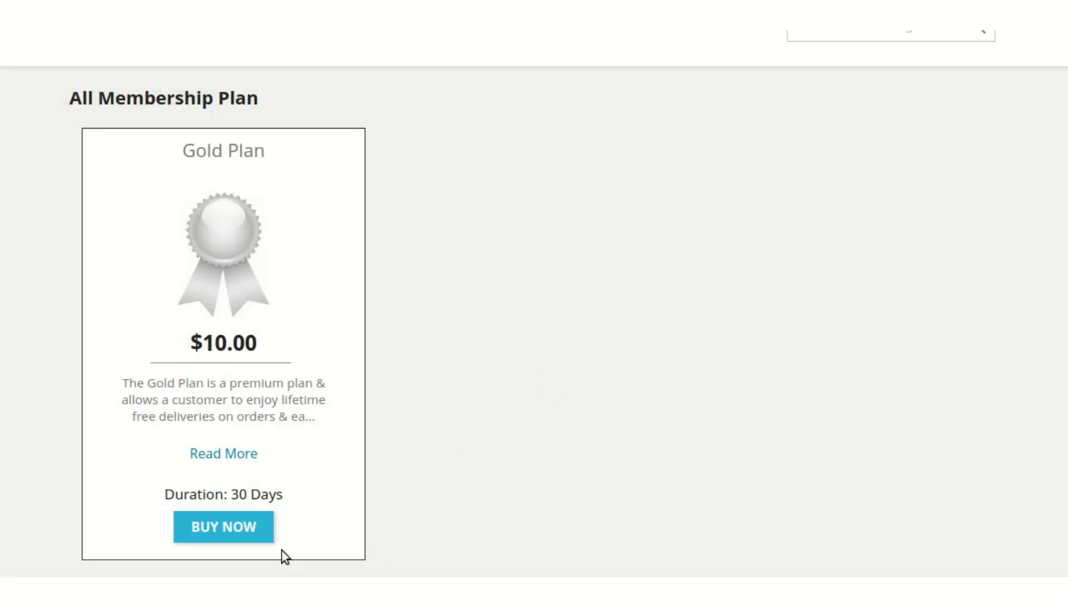
Buy the Gold Plan and proceed through checkout with the preselected address up to payment
click(245, 533)
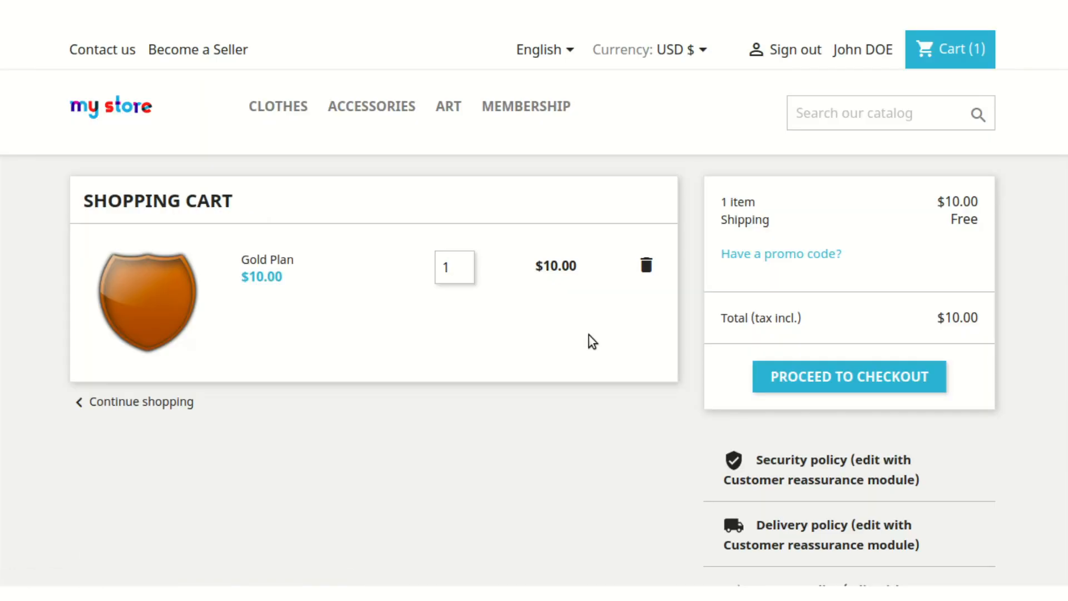
click(834, 375)
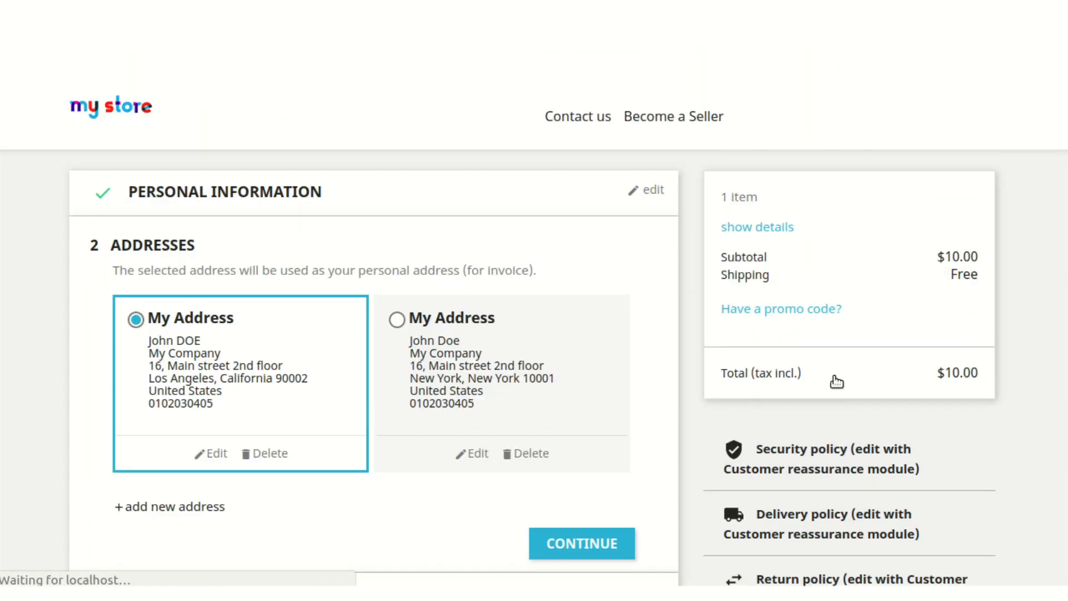
scroll(577, 302, down, 3)
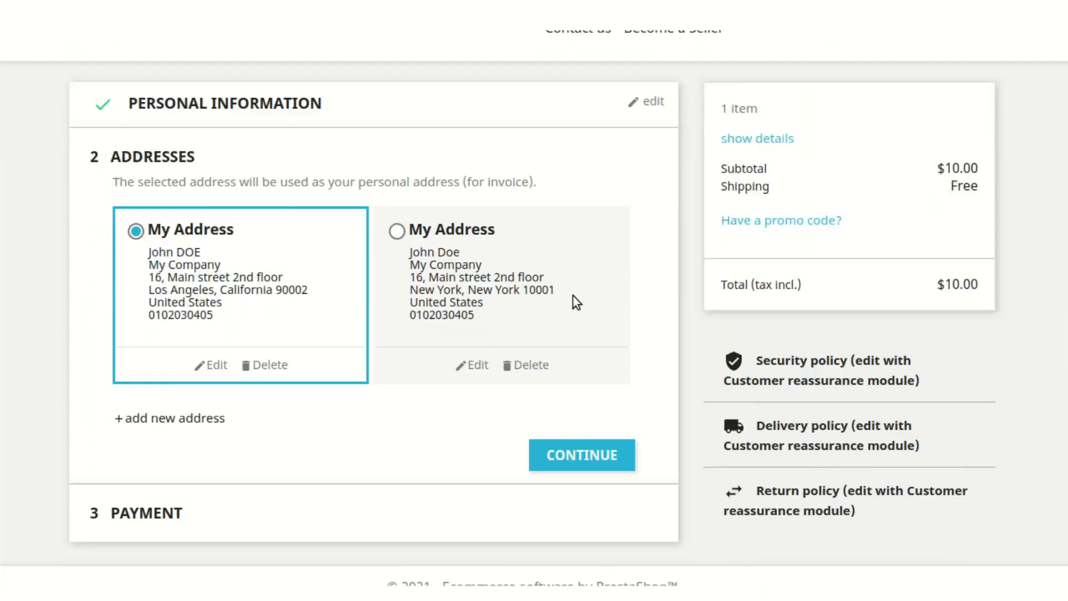
click(600, 438)
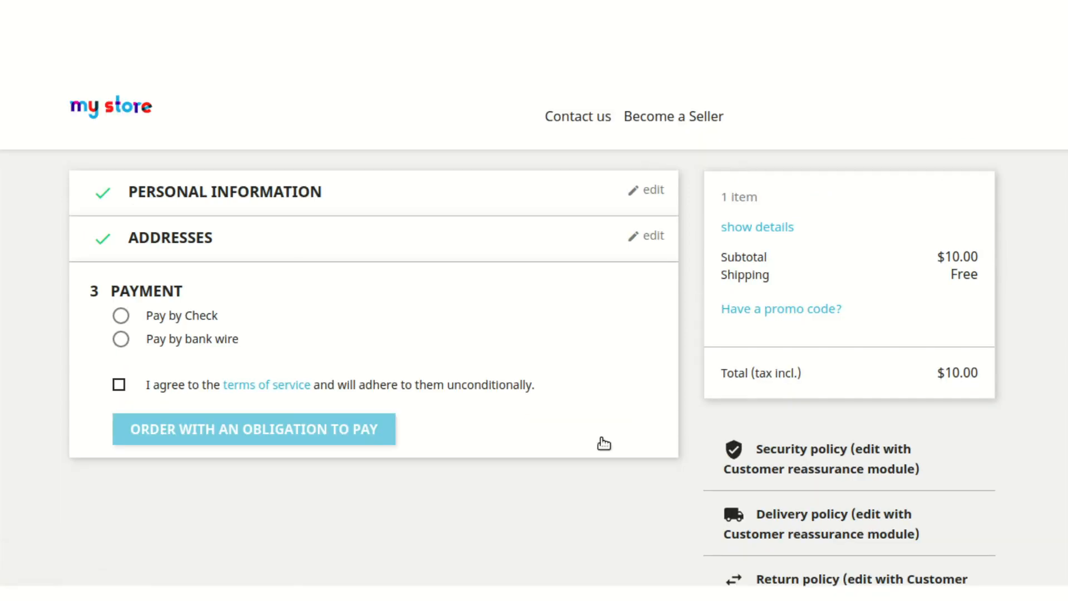
Place the order with payment by bank wire, agreeing to the terms of service
click(120, 339)
click(118, 475)
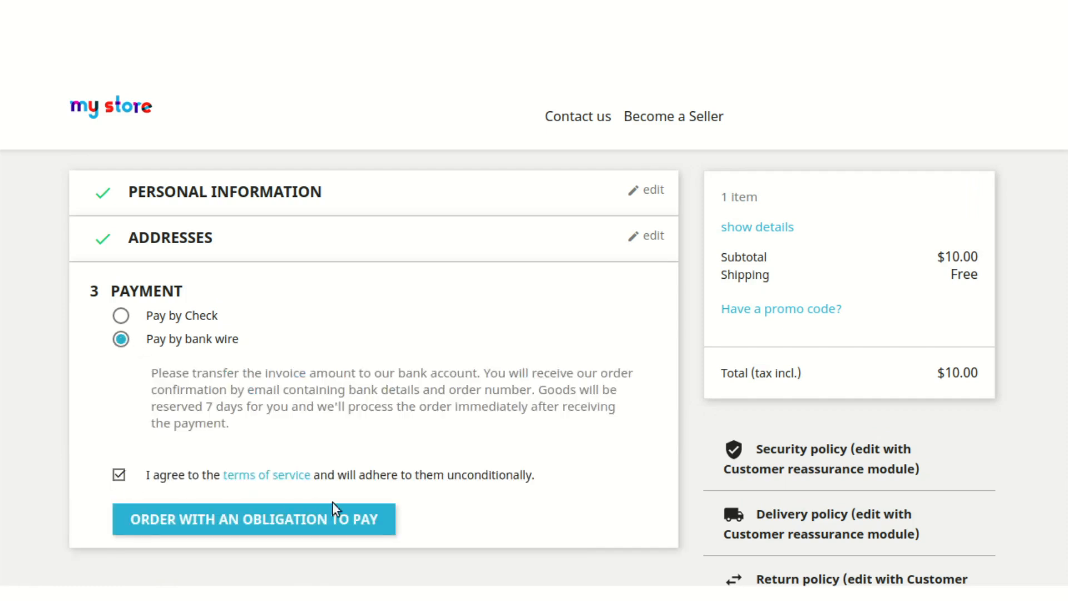
click(337, 519)
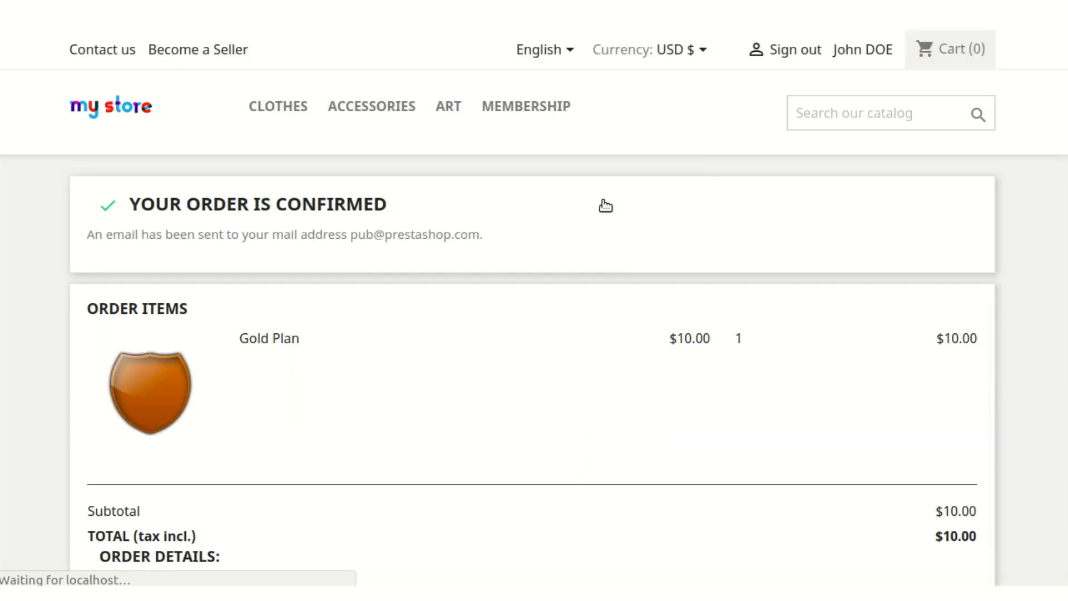
Review the order confirmation and open the new Gold Plan order's details from the customer's order history
scroll(602, 294, down, 4)
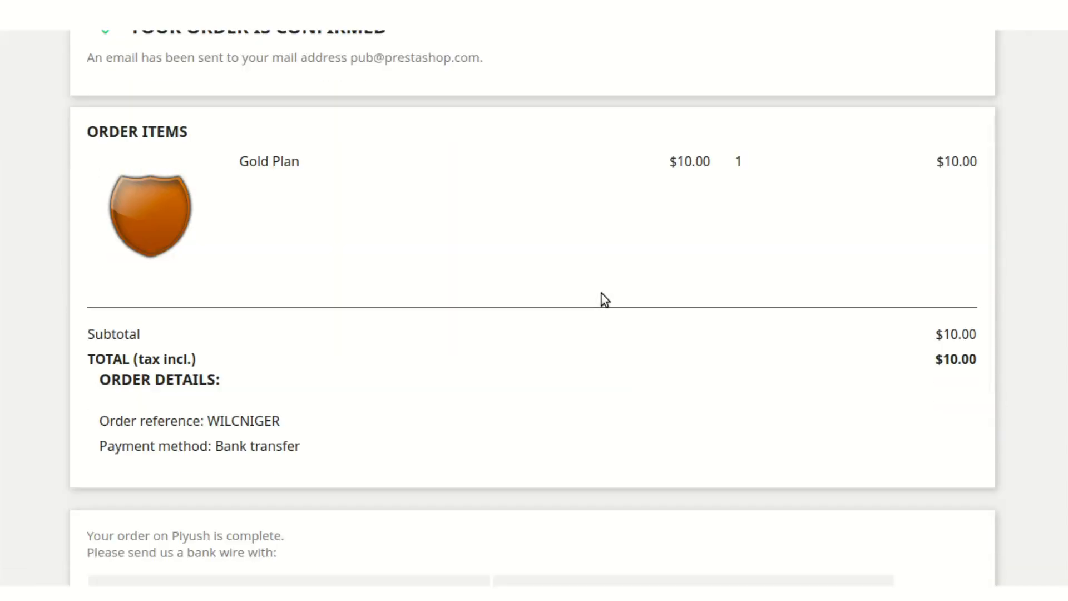
scroll(517, 352, up, 4)
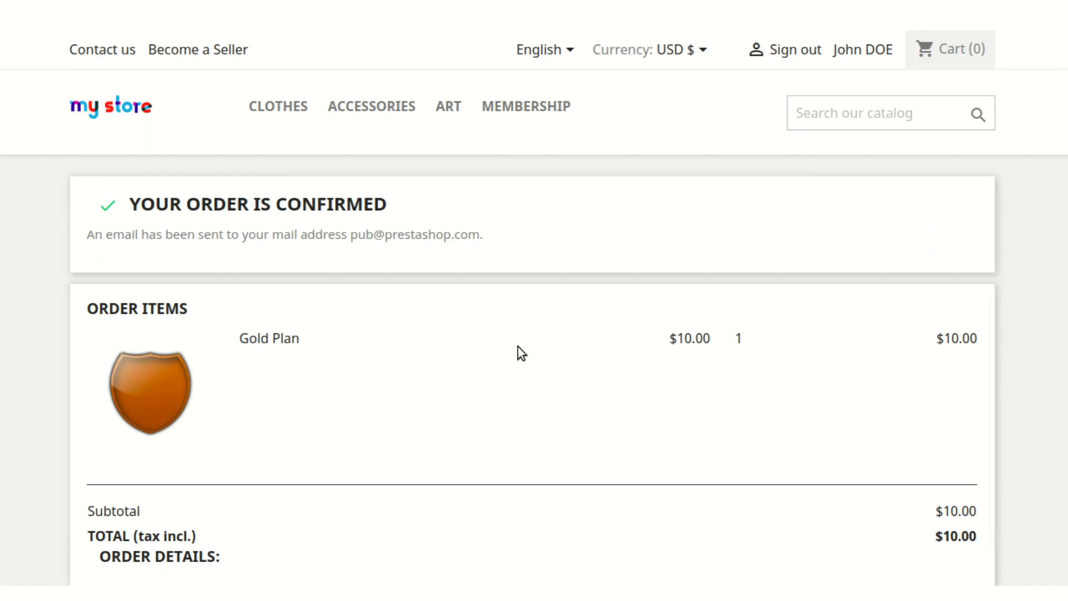
click(877, 55)
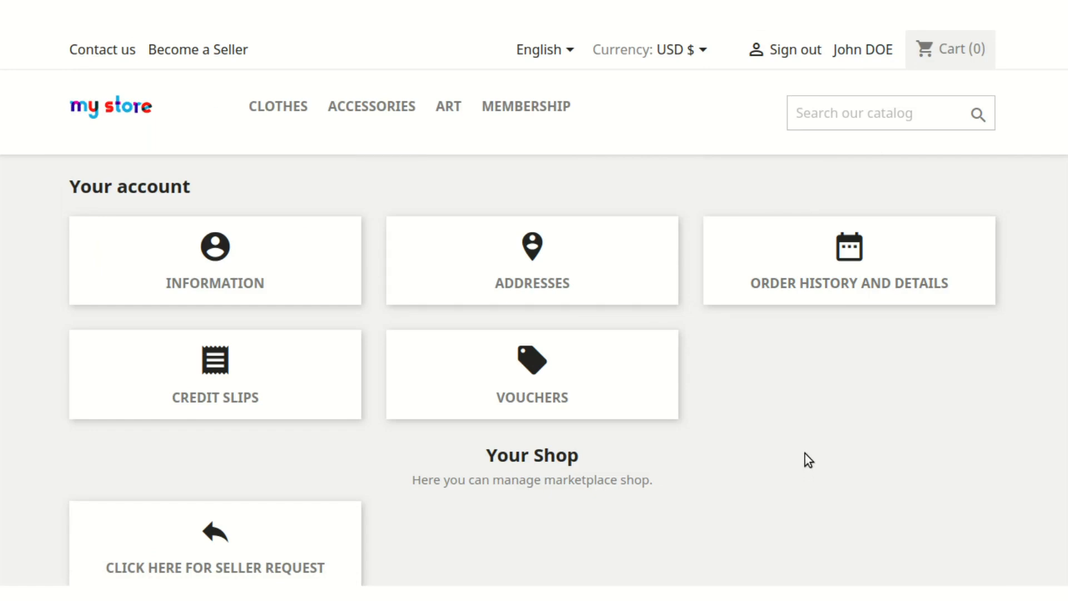
click(813, 264)
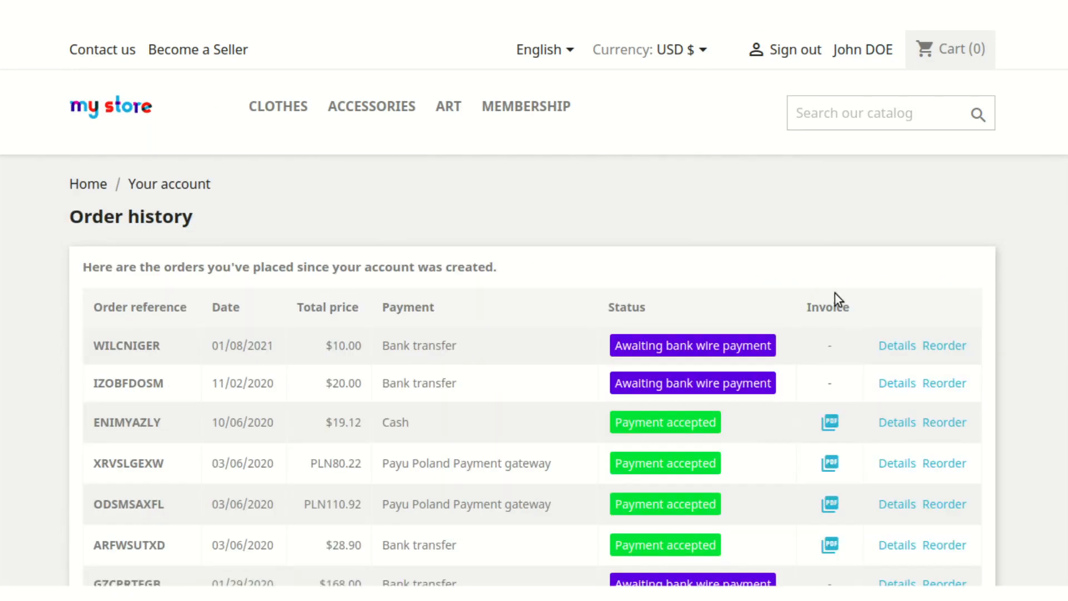
click(886, 348)
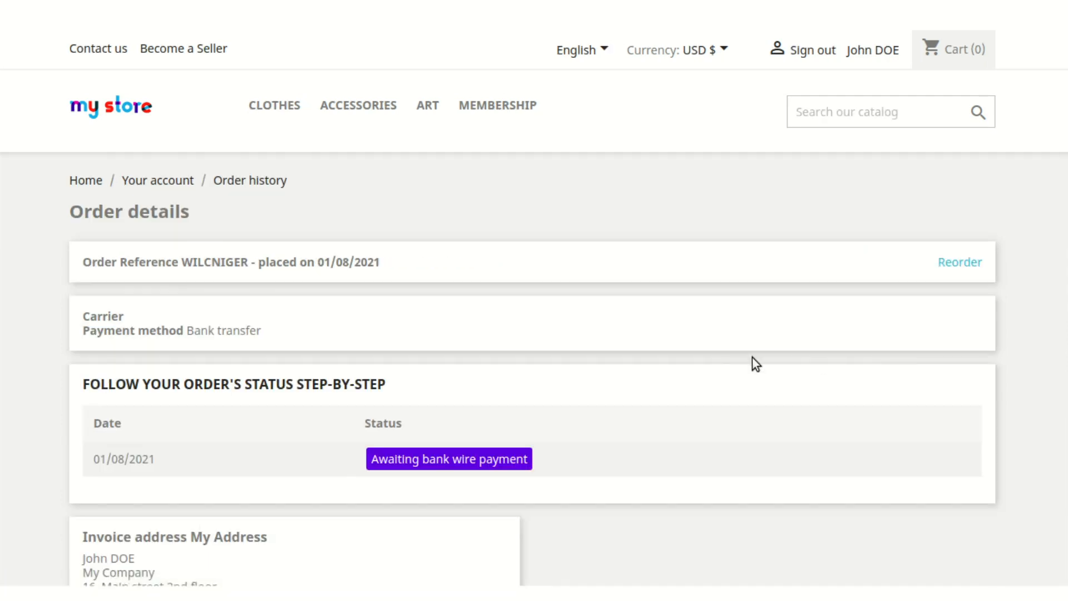
Review the Gold Plan order's details on the storefront, then open the newest order in the PrestaShop back office
scroll(693, 352, down, 8)
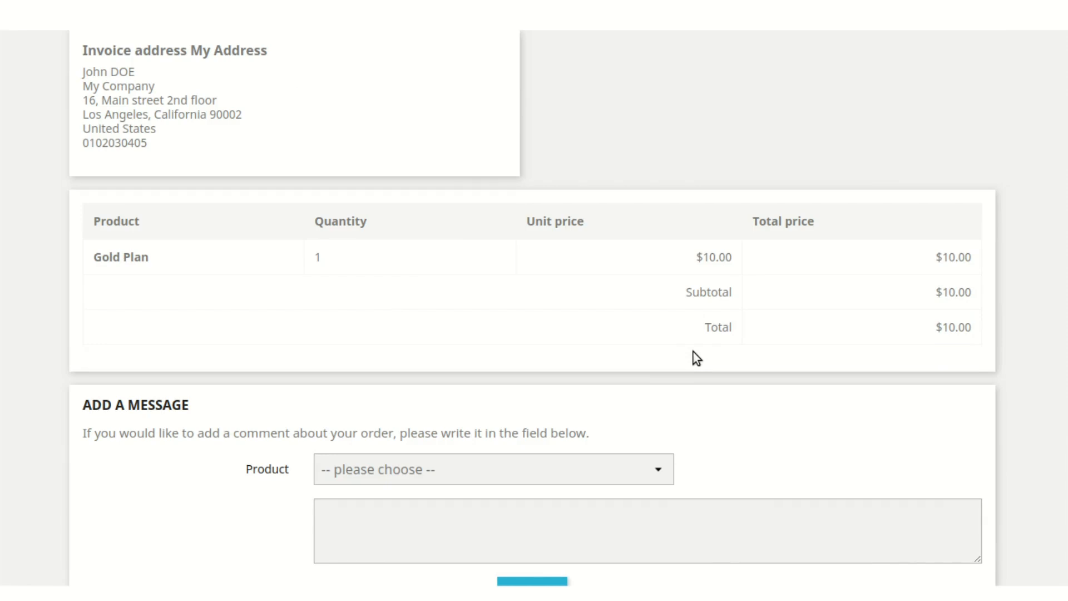
scroll(644, 314, up, 5)
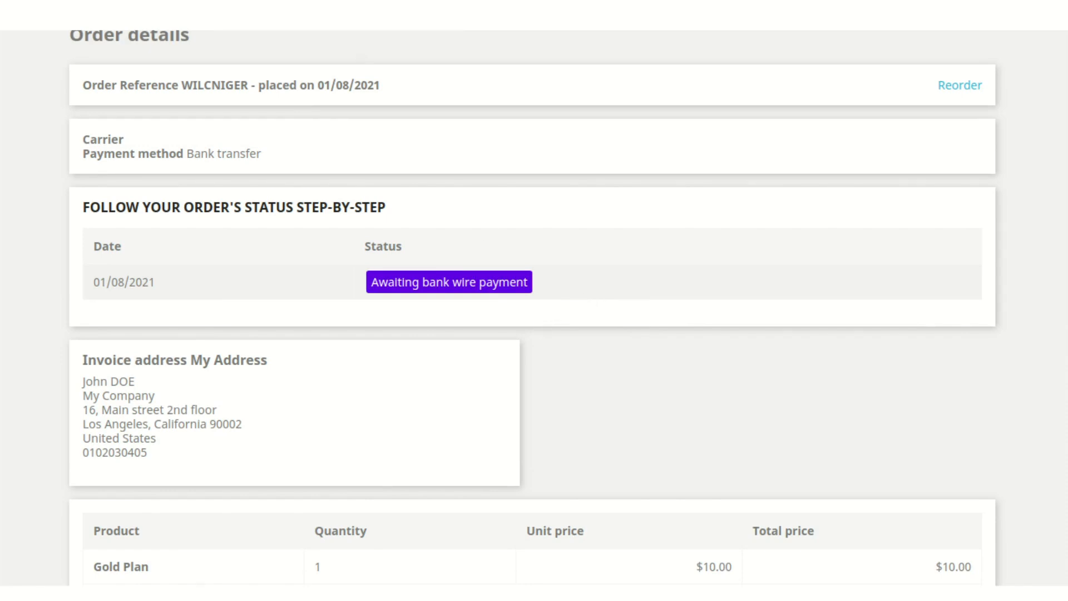
click(245, 15)
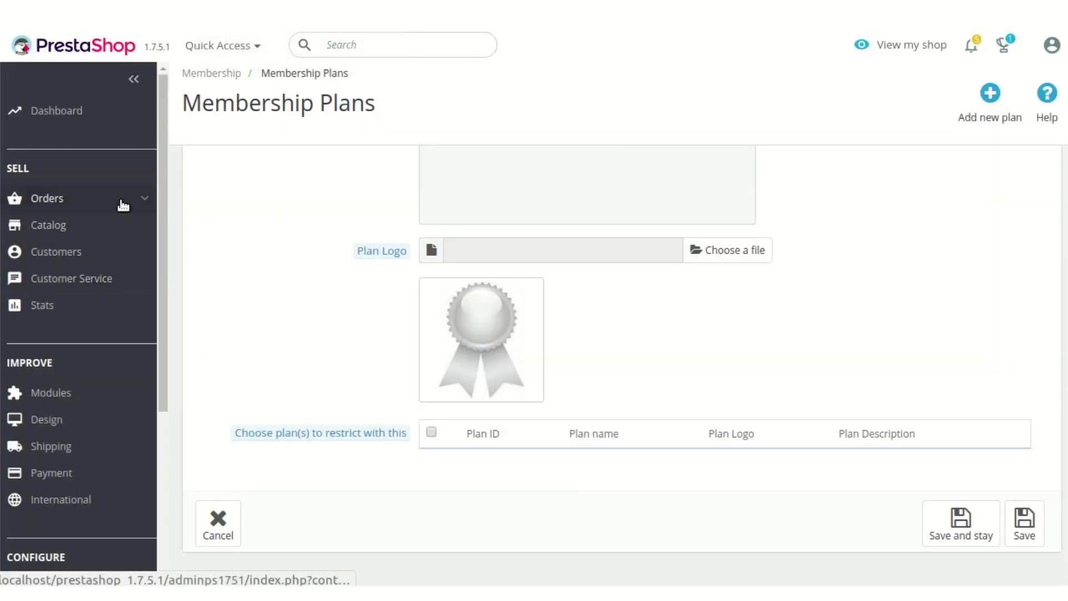
mouse_move(123, 205)
click(51, 228)
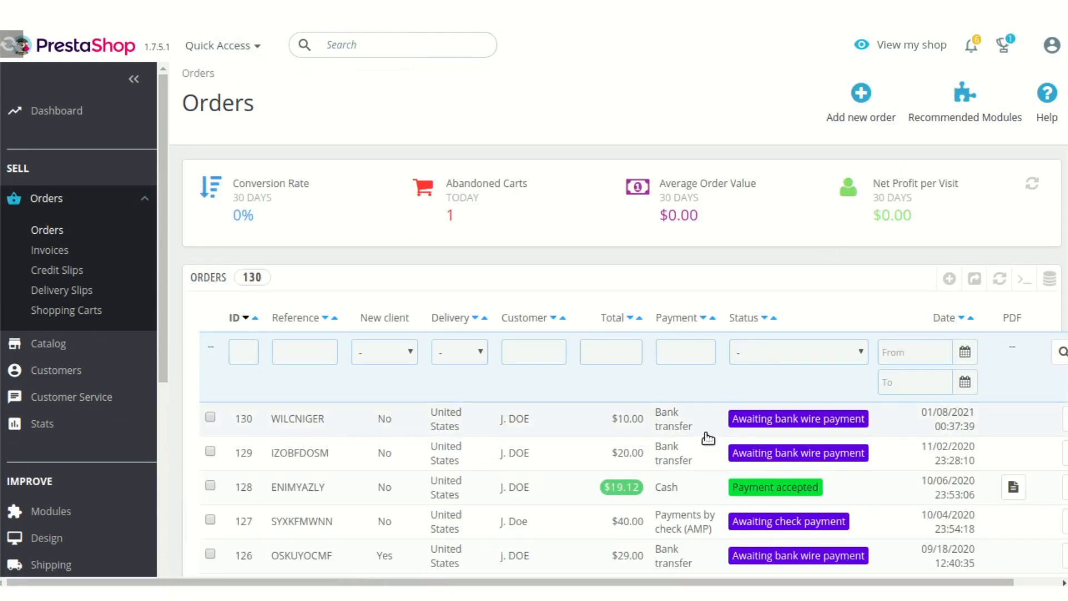
click(703, 429)
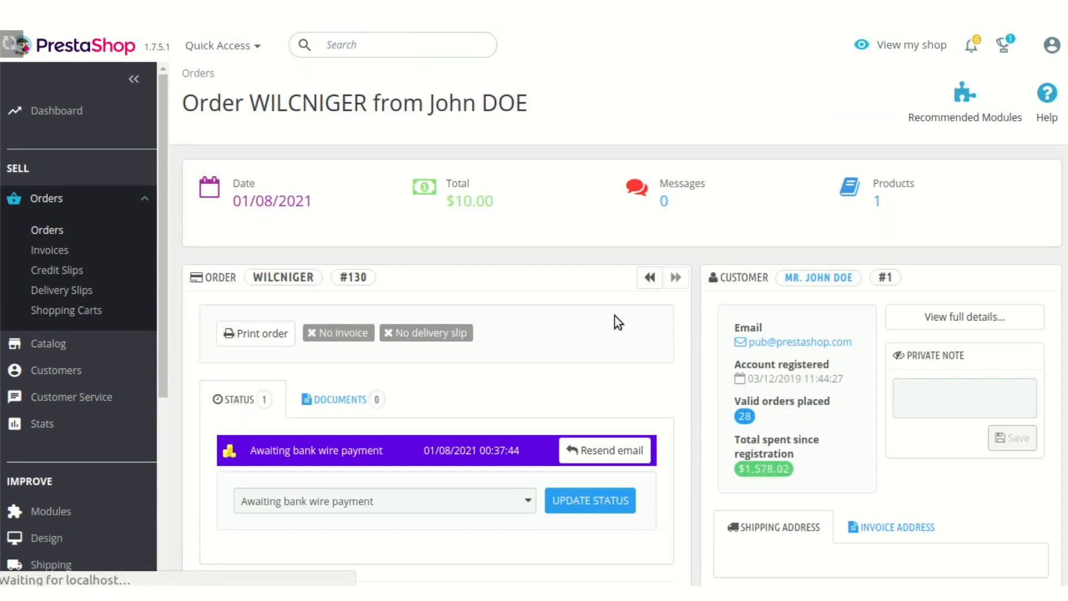
Update the Gold Plan order's status to Payment accepted
scroll(490, 328, down, 3)
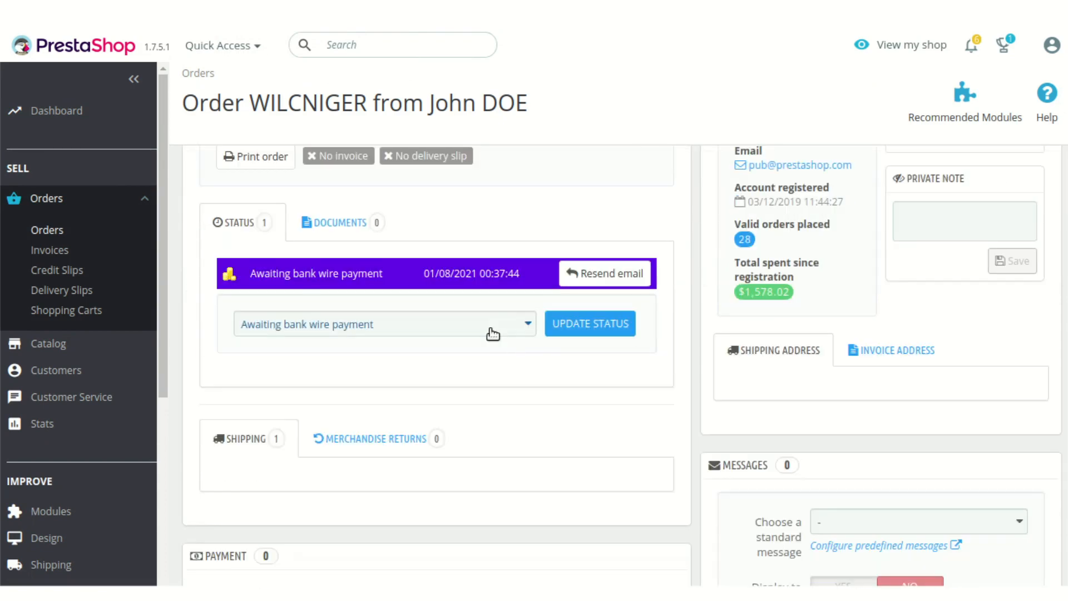
click(506, 329)
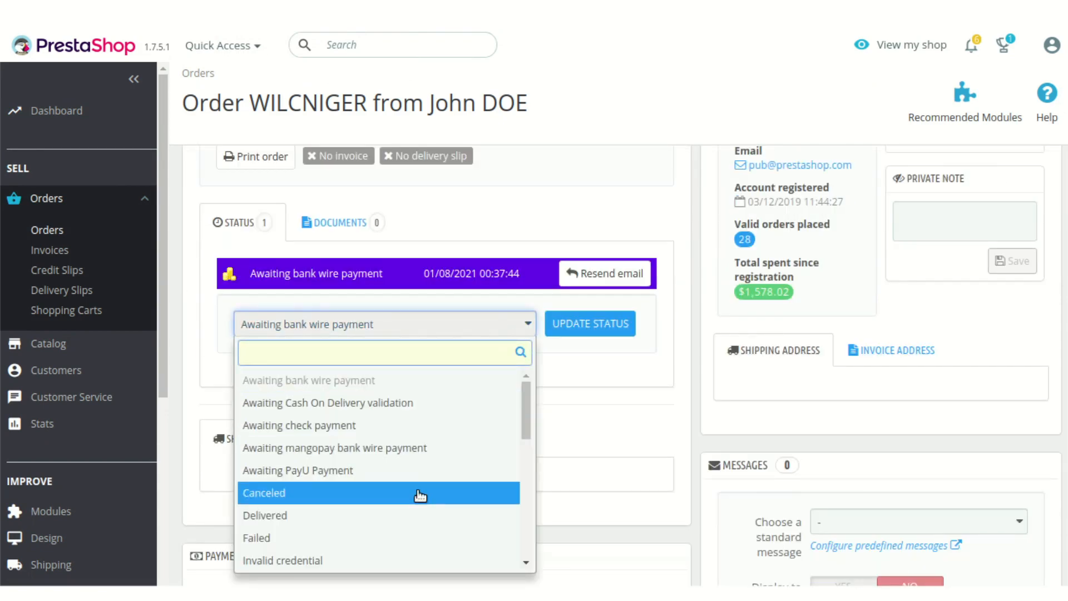
scroll(418, 494, down, 3)
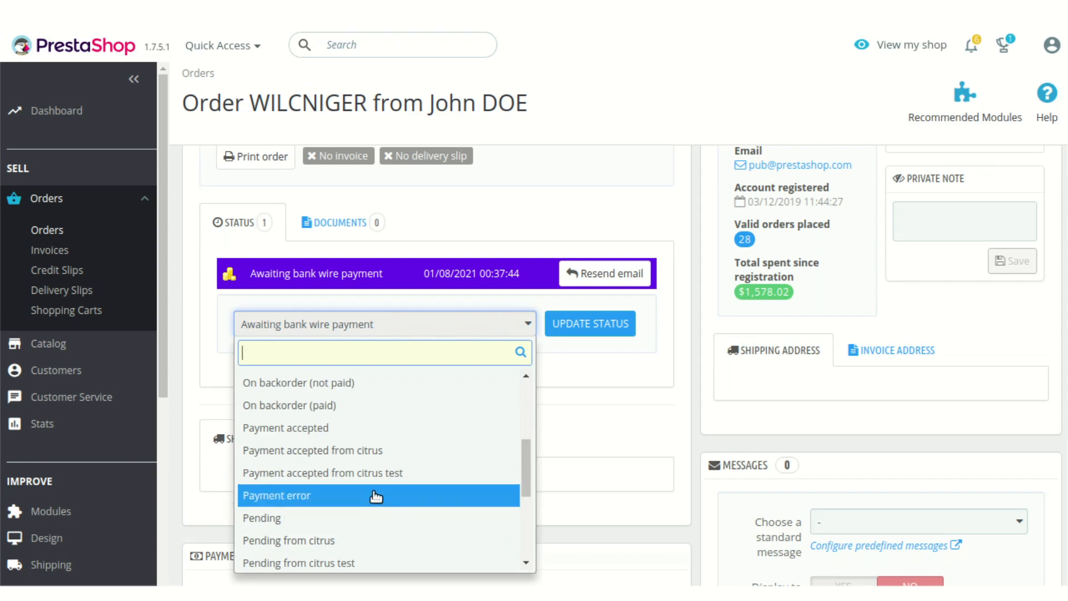
click(377, 430)
click(598, 322)
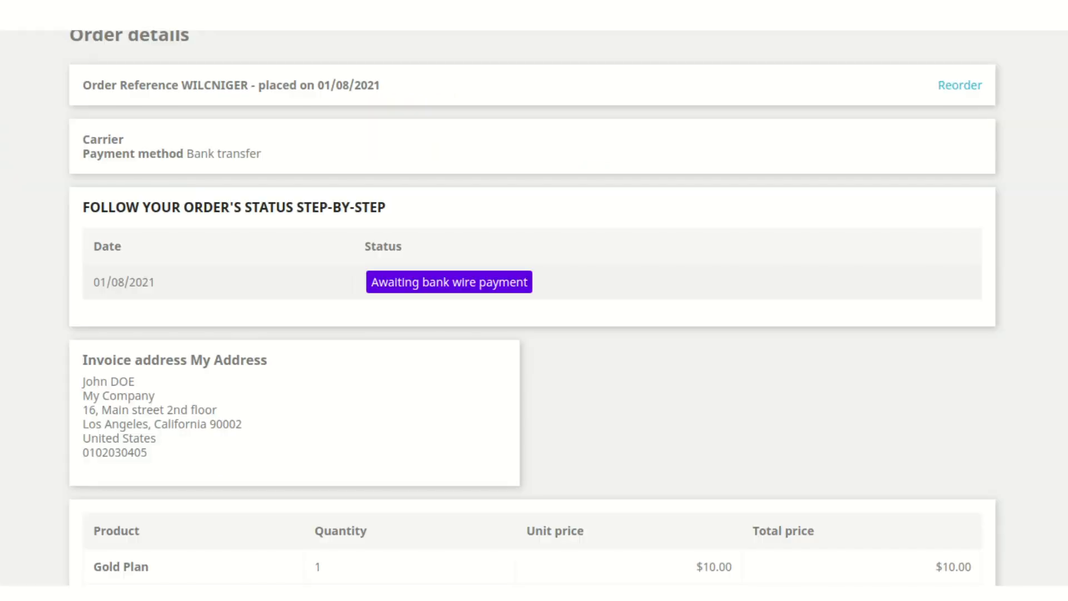
Reload the storefront order details to check the order status, and open the customer's account page
key(F5)
scroll(915, 296, up, 4)
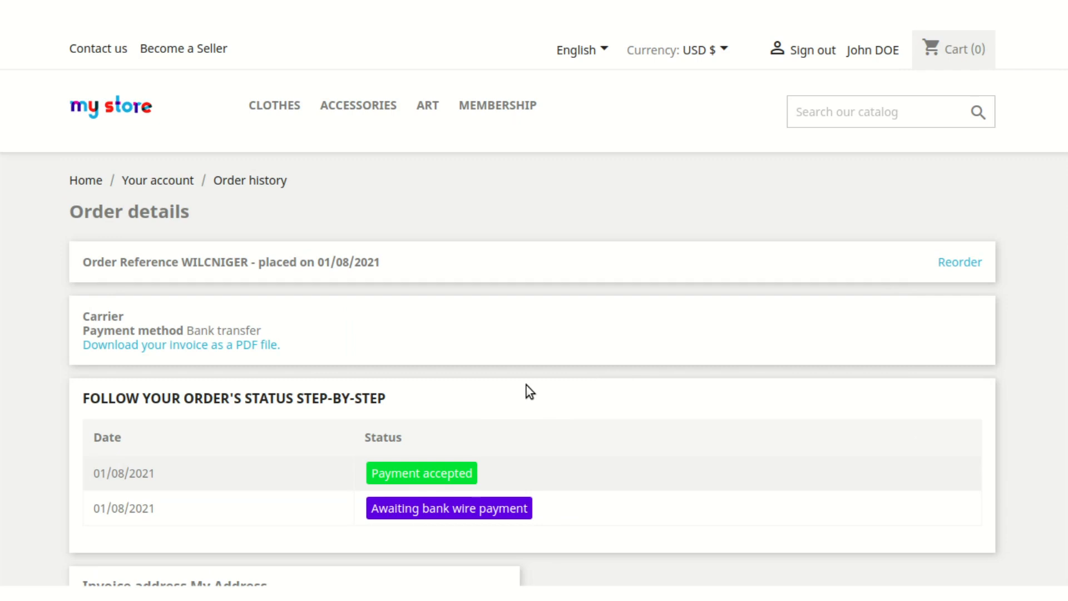
click(866, 51)
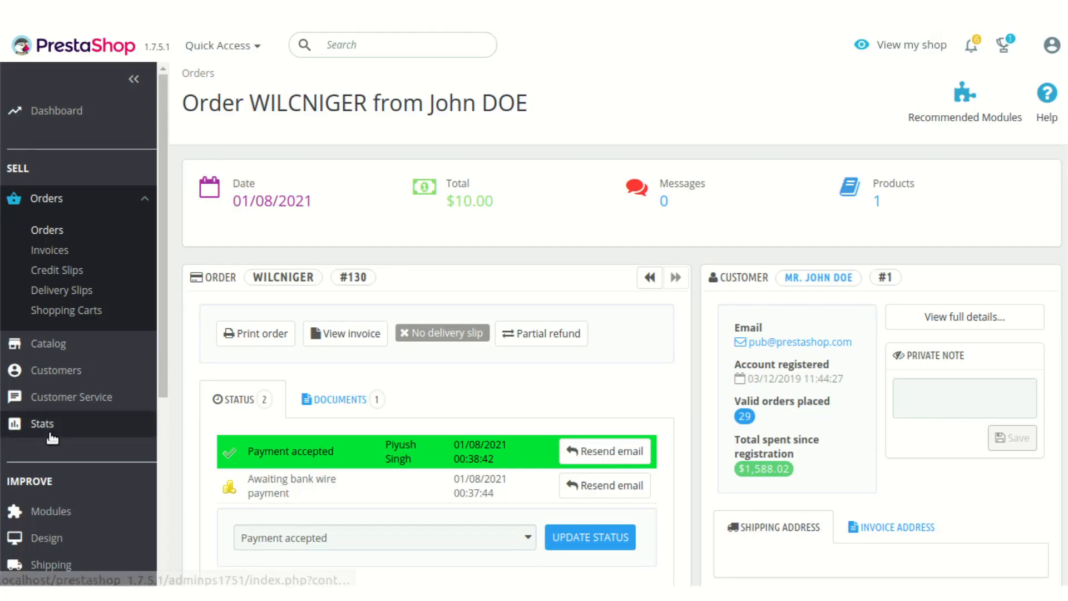
Open the Membership module's Customer Plan Details in the back office and display the purchasing customer's plan record
scroll(52, 438, down, 5)
scroll(52, 438, down, 3)
mouse_move(111, 546)
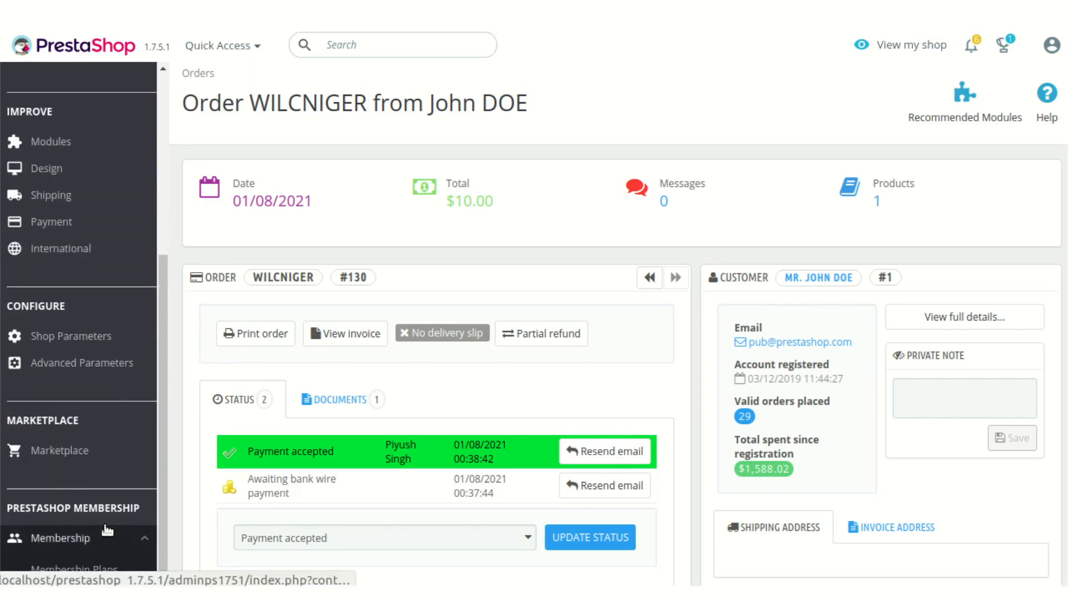
scroll(106, 525, down, 2)
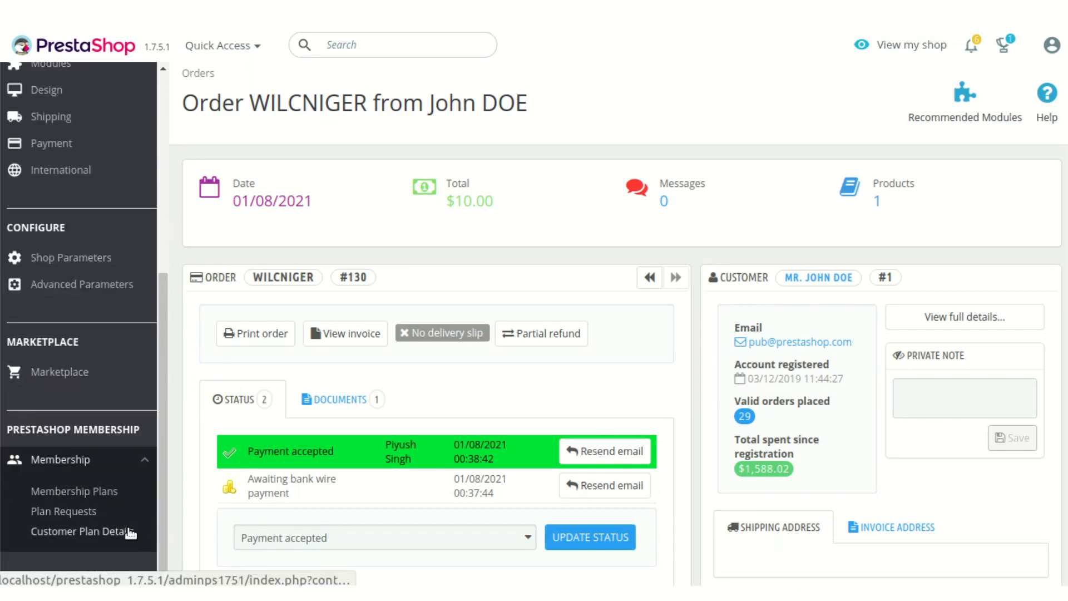
click(128, 531)
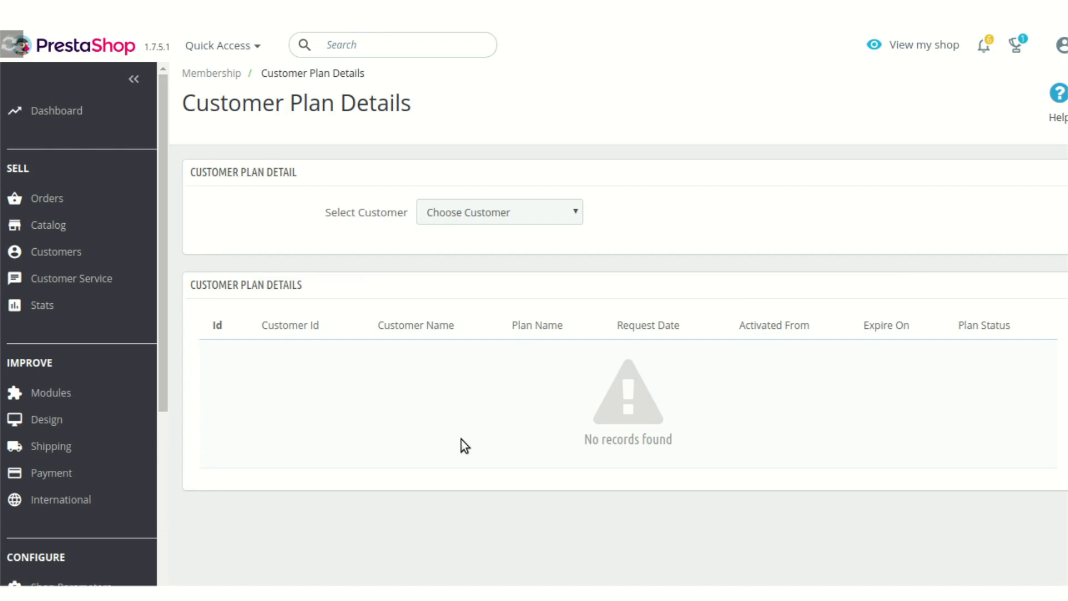
click(496, 213)
click(502, 242)
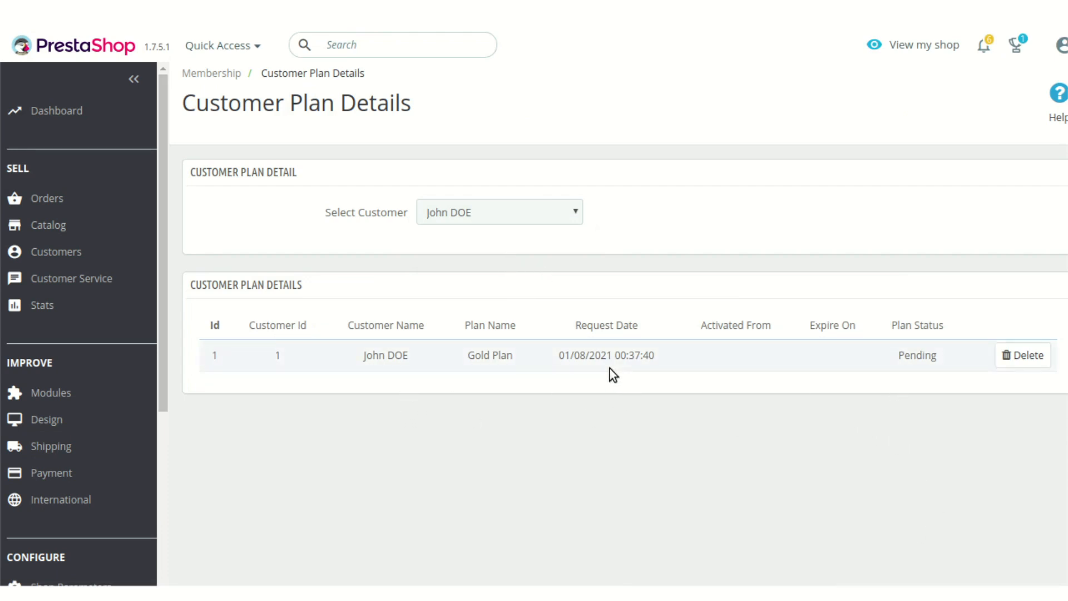
Activate the customer's Gold Plan request from the Membership module's Plan Requests
scroll(22, 542, down, 5)
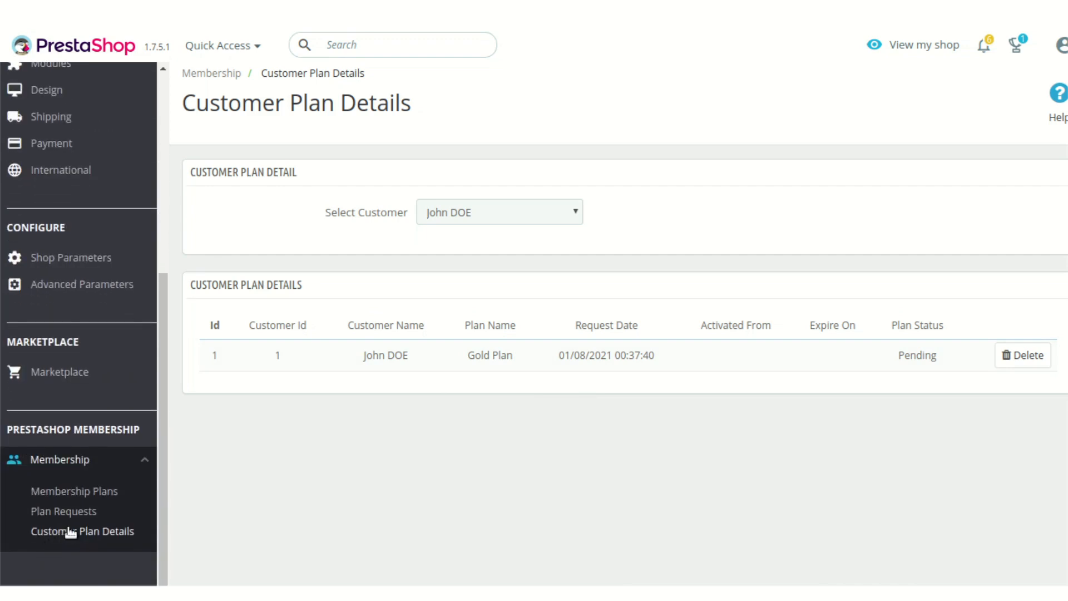
click(77, 512)
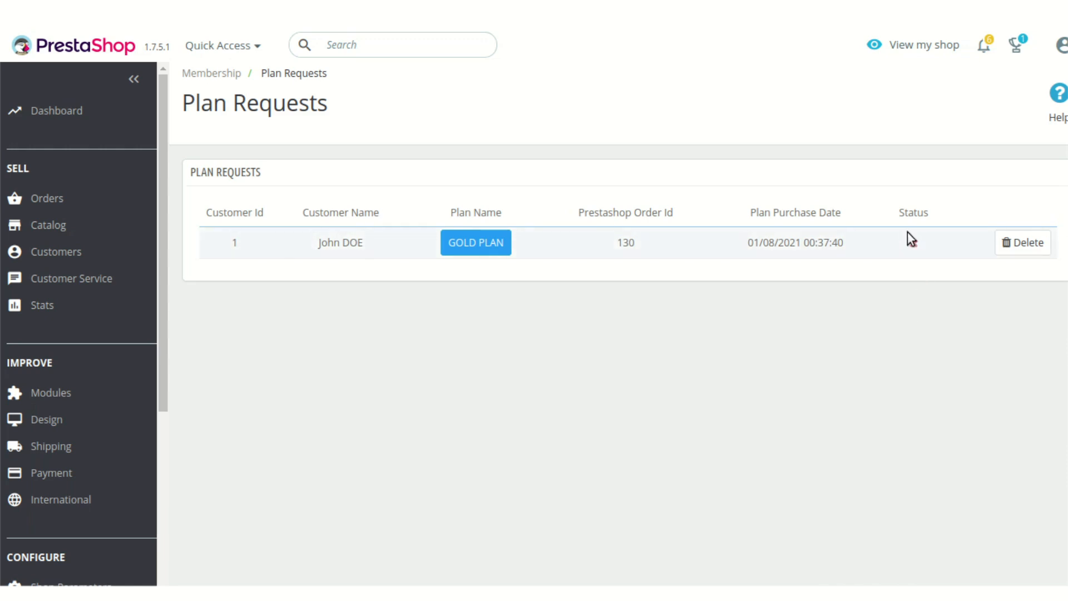
click(913, 244)
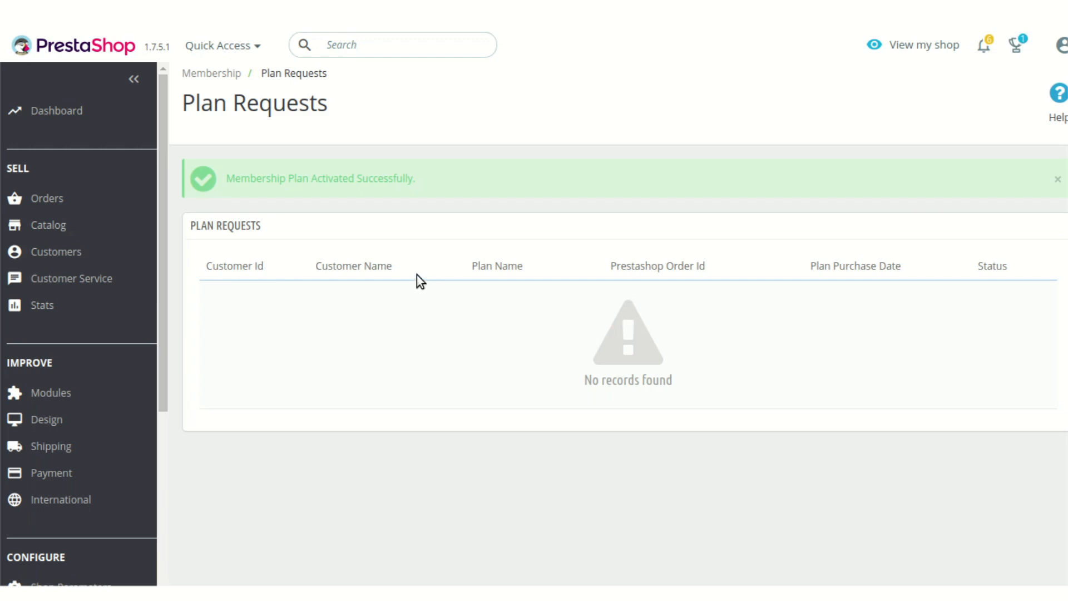
Return to Customer Plan Details and select the customer to check the plan's activation and expiry dates
scroll(134, 500, down, 6)
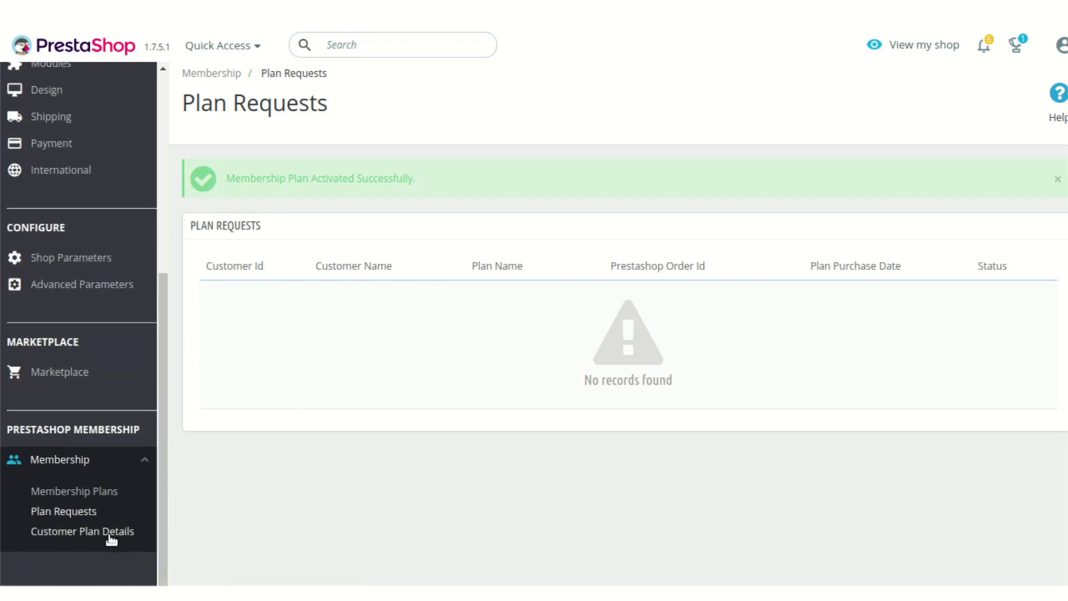
click(109, 533)
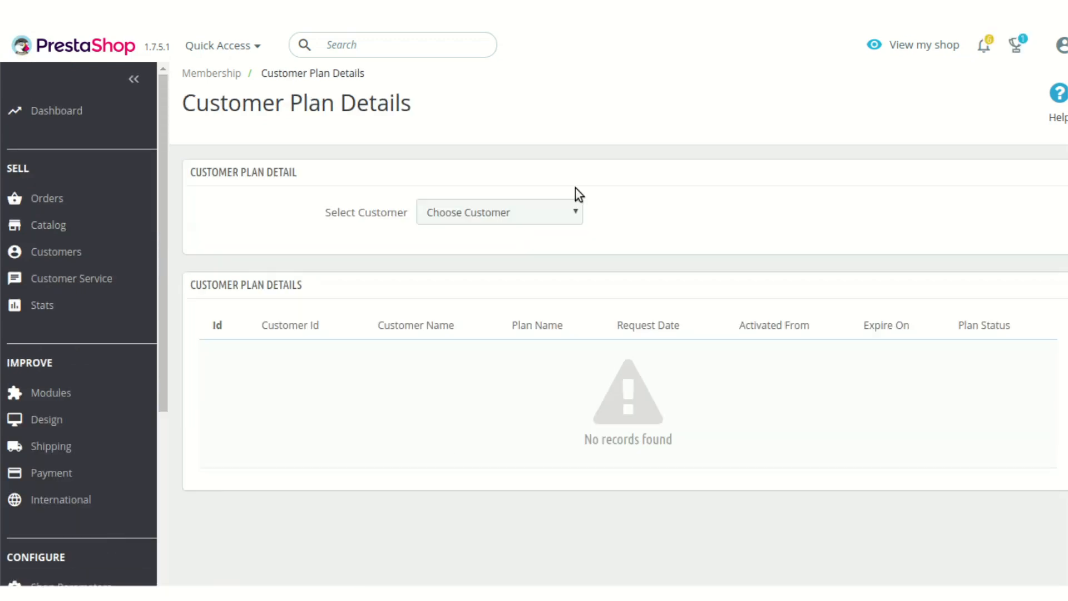
click(566, 216)
click(538, 248)
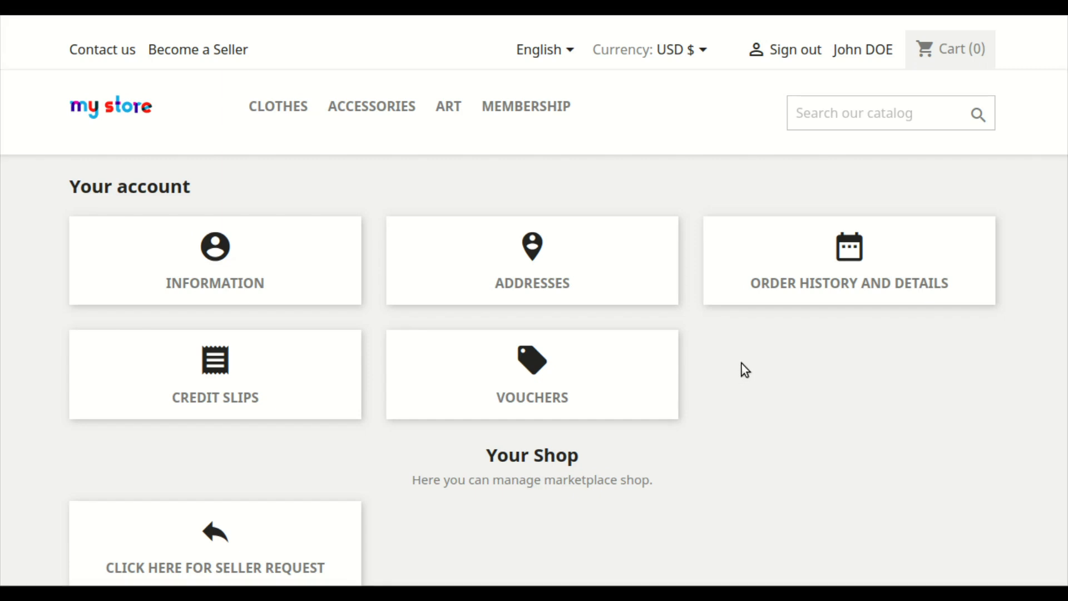
Review My Membership in the customer's storefront account, and open the list of all membership plans
scroll(742, 363, down, 2)
scroll(745, 370, down, 4)
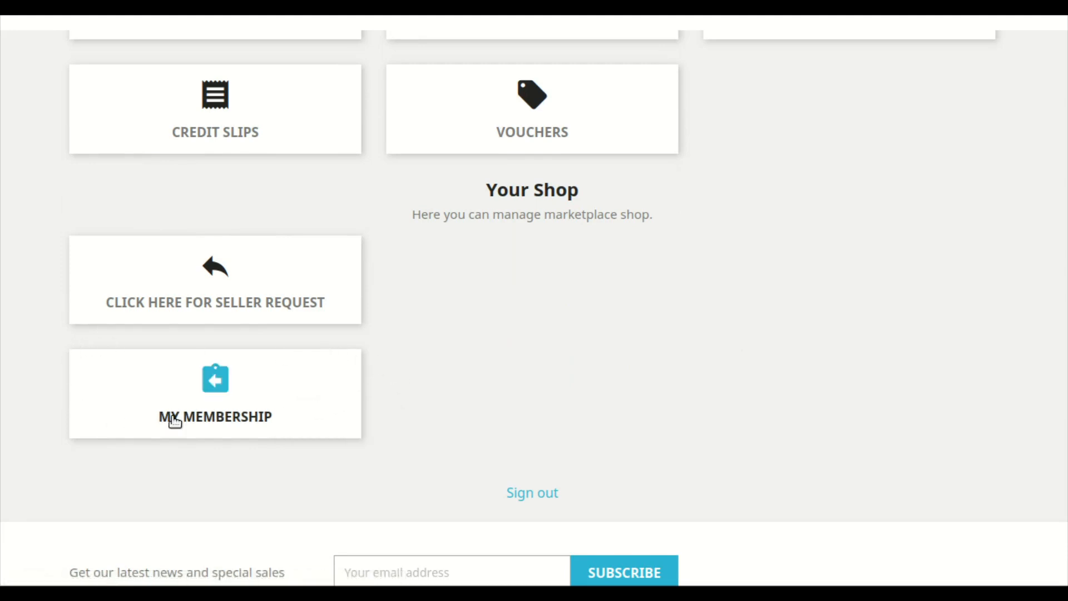
click(316, 414)
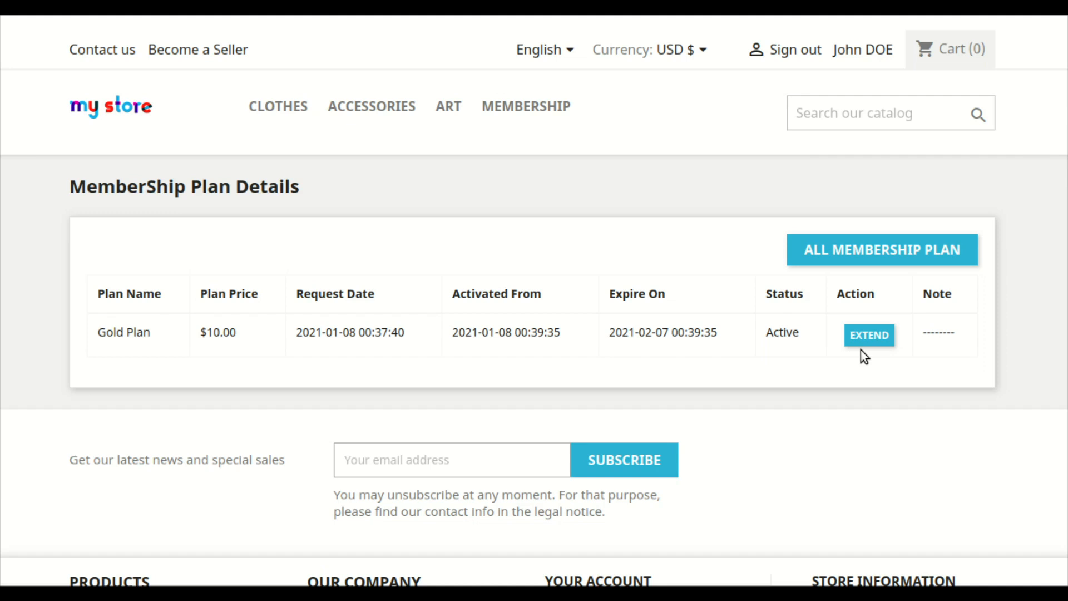
click(878, 262)
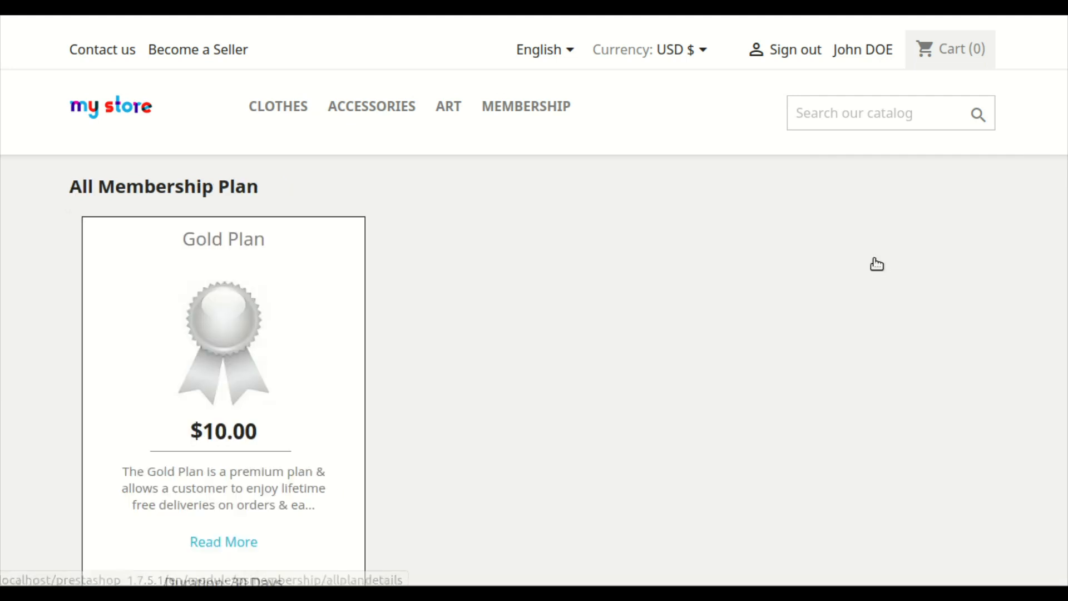